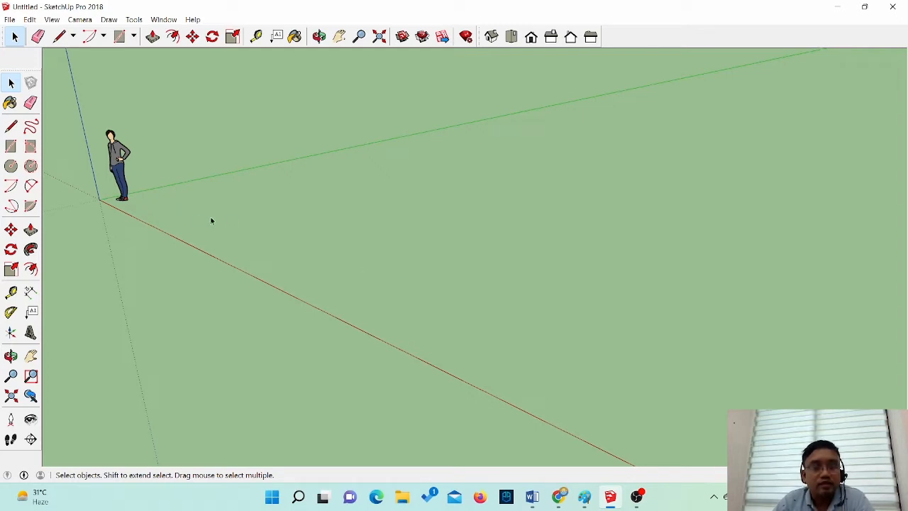
Draw a long, narrow rectangle on the ground between the red and green axes, near the standing figure
key("o")
left_click_drag(254, 234, 205, 248)
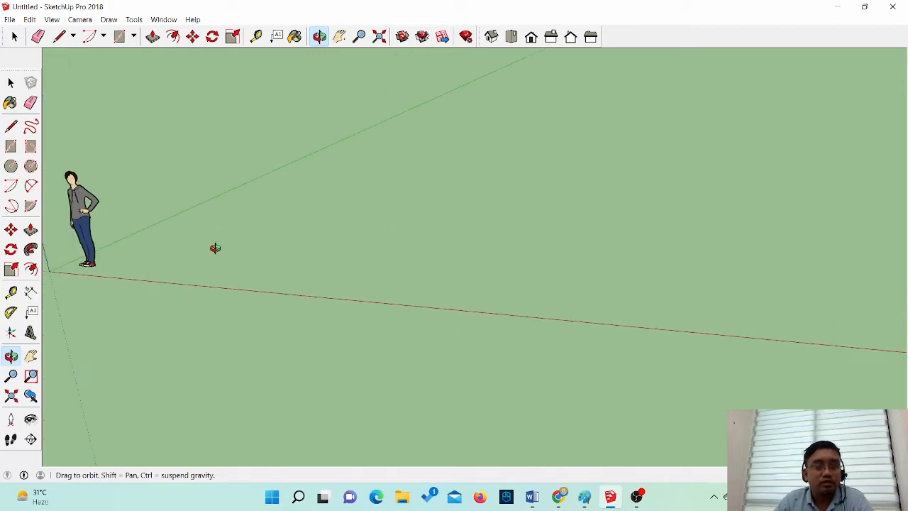
key("r")
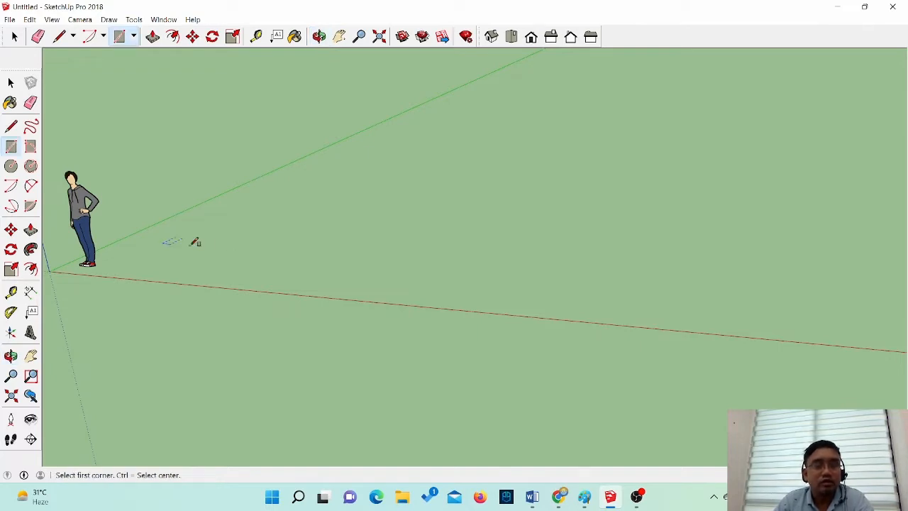
left_click(152, 250)
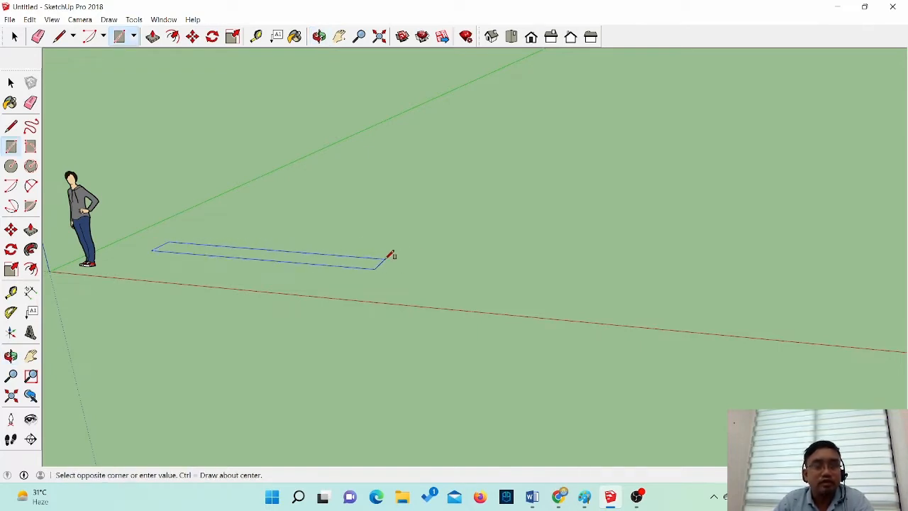
left_click(385, 260)
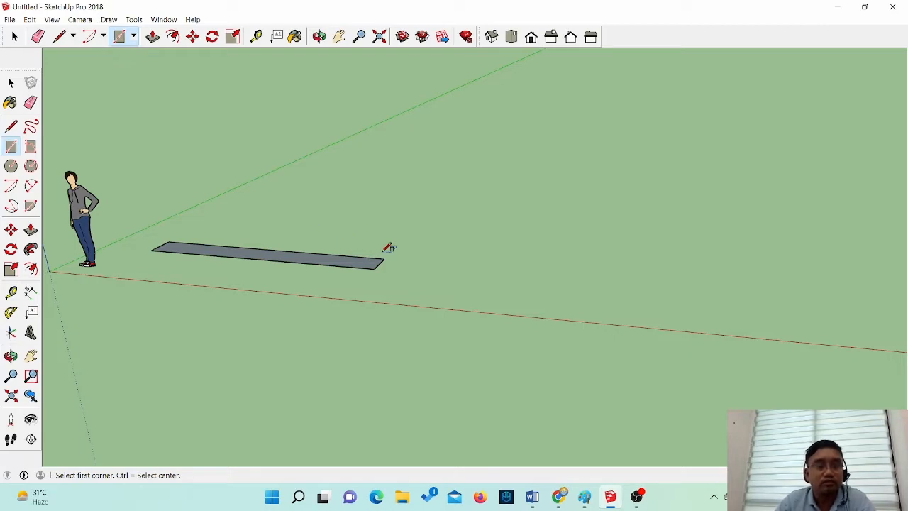
Push/Pull the narrow rectangle upward into an upright wall slab somewhat taller than the standing figure
key("p")
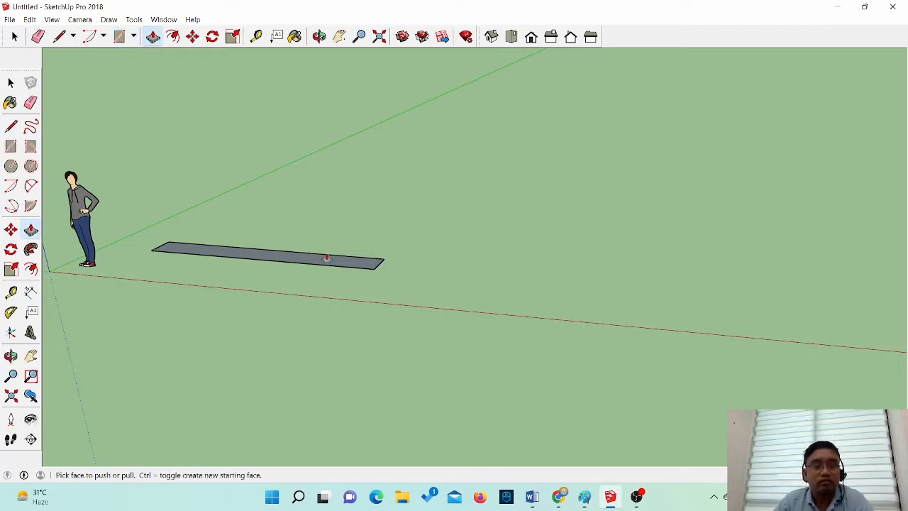
left_click(345, 262)
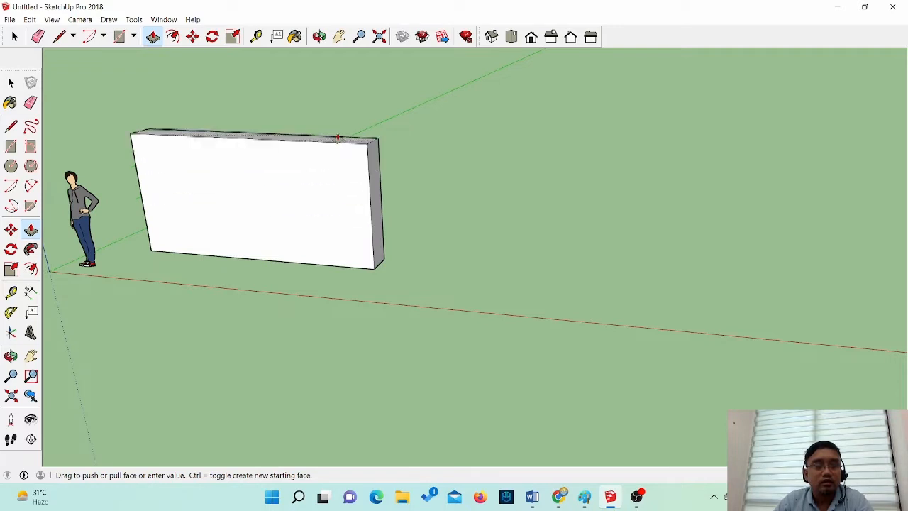
left_click(333, 142)
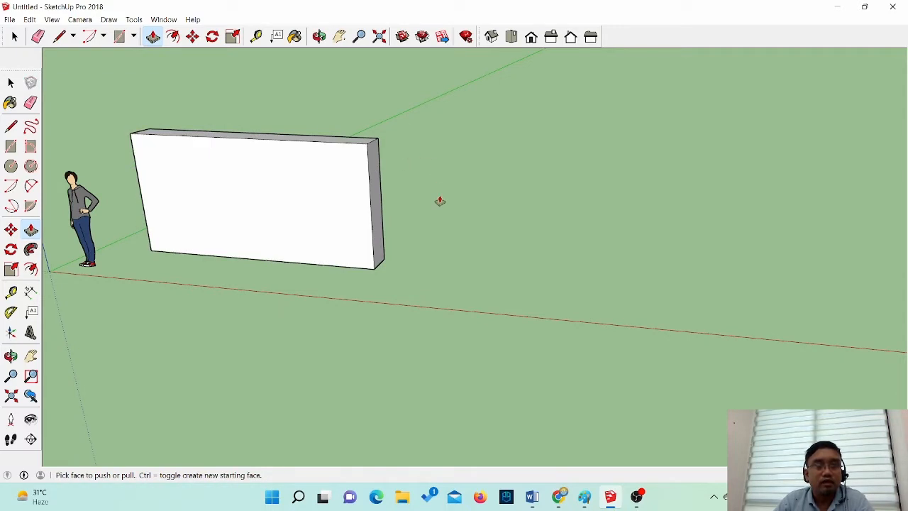
scroll(440, 200, "down", 2)
scroll(440, 201, "up", 1)
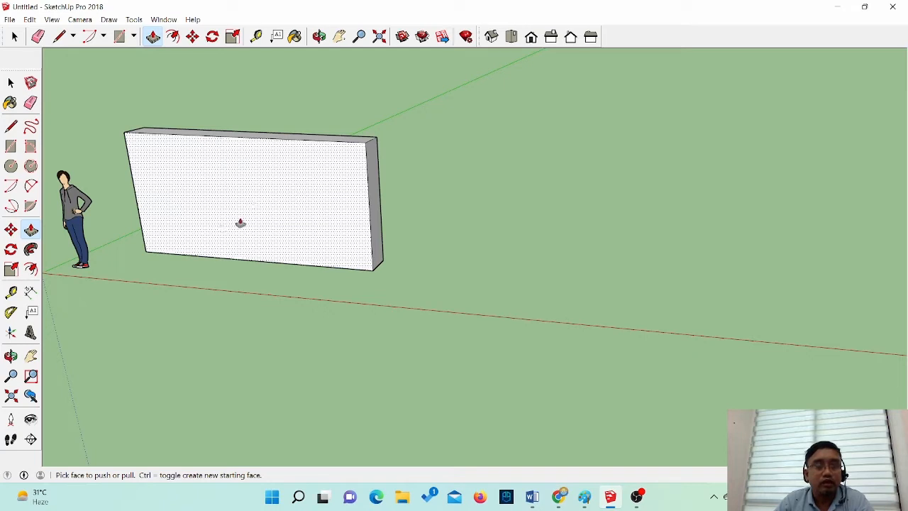
Draw a trial rectangle in the middle of the slab's large front face and undo it
key("r")
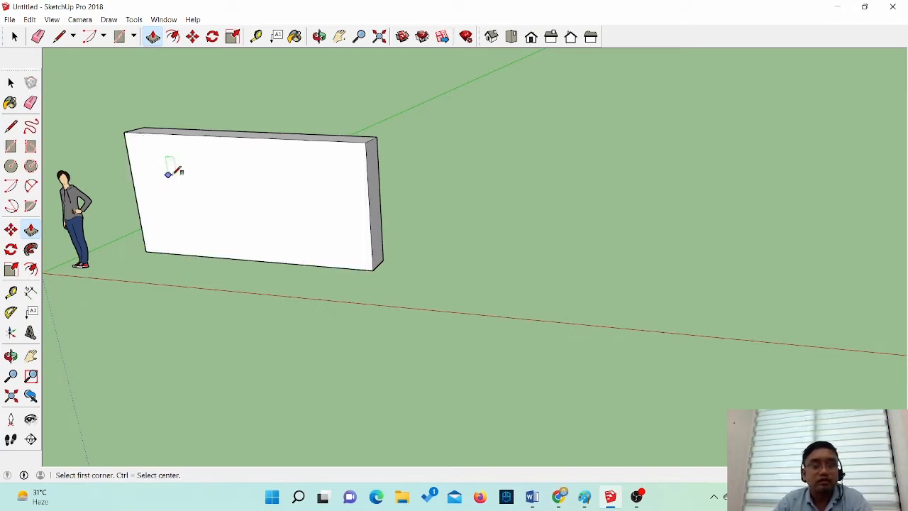
left_click(185, 159)
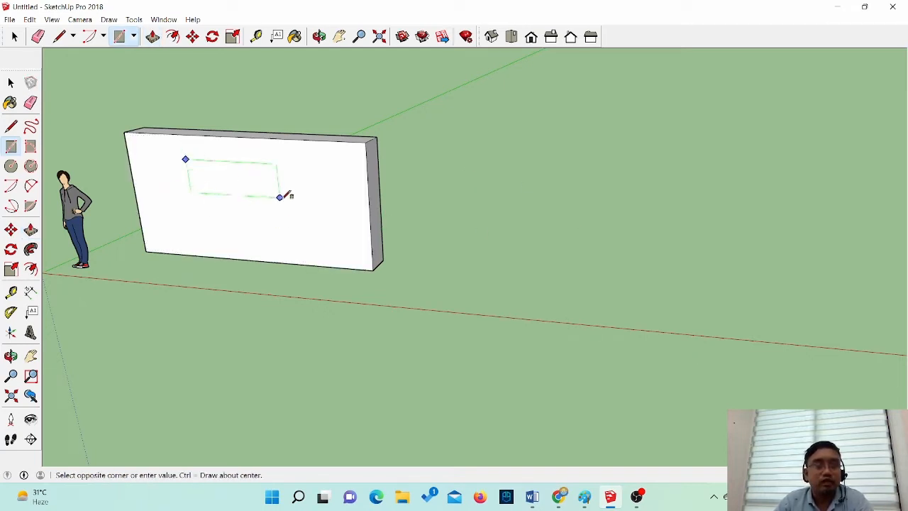
left_click(296, 249)
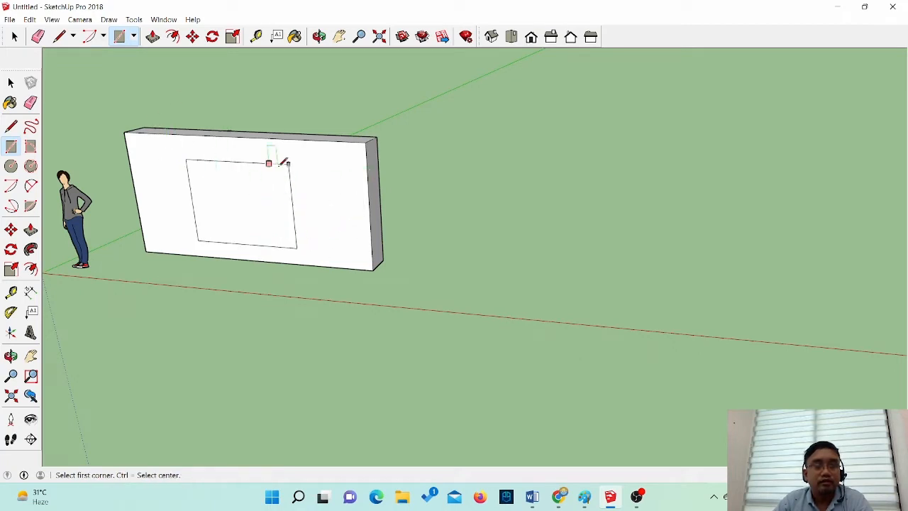
scroll(263, 210, "up", 3)
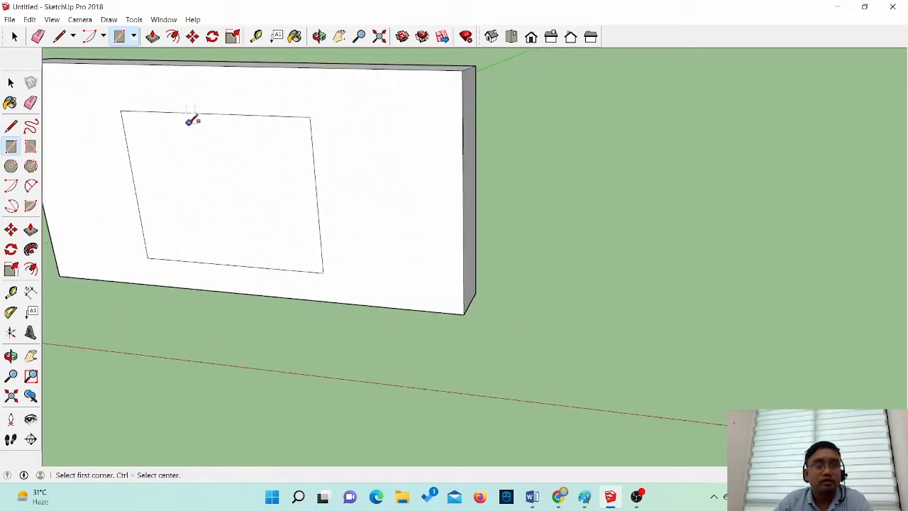
scroll(135, 146, "down", 2)
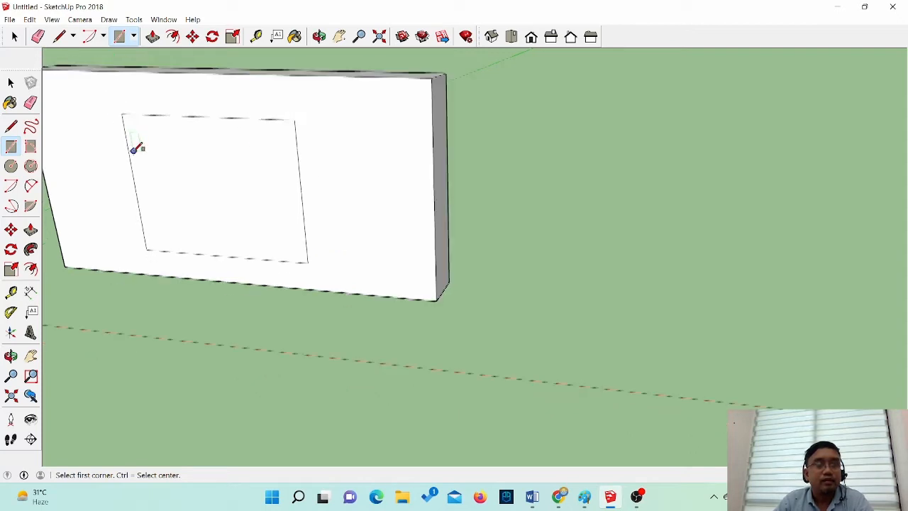
scroll(137, 184, "up", 1)
scroll(135, 179, "down", 1)
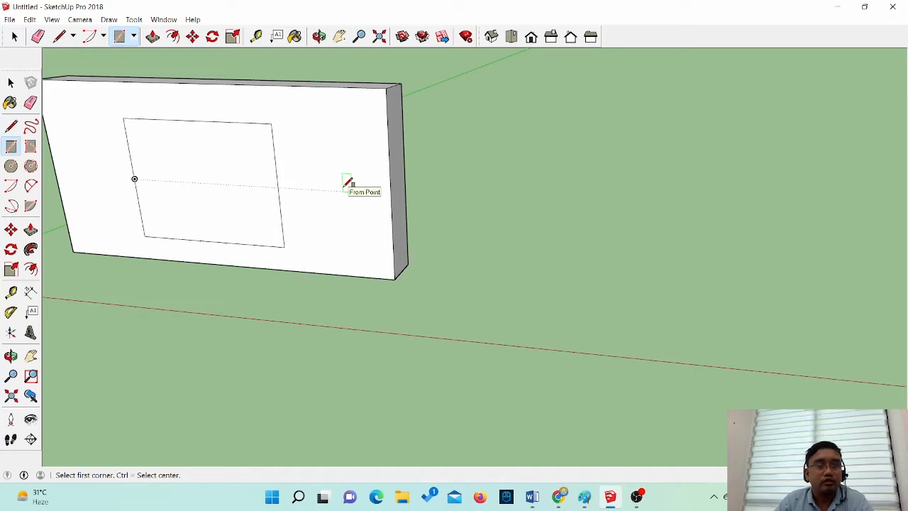
key("ctrl+z")
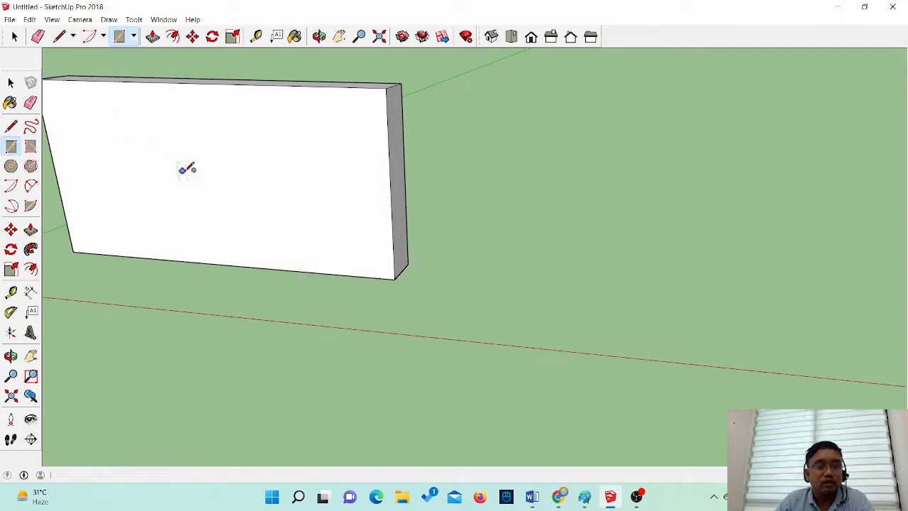
Draw a large circle on the slab's front face and move it closer to the middle of the face
key("c")
left_click(159, 155)
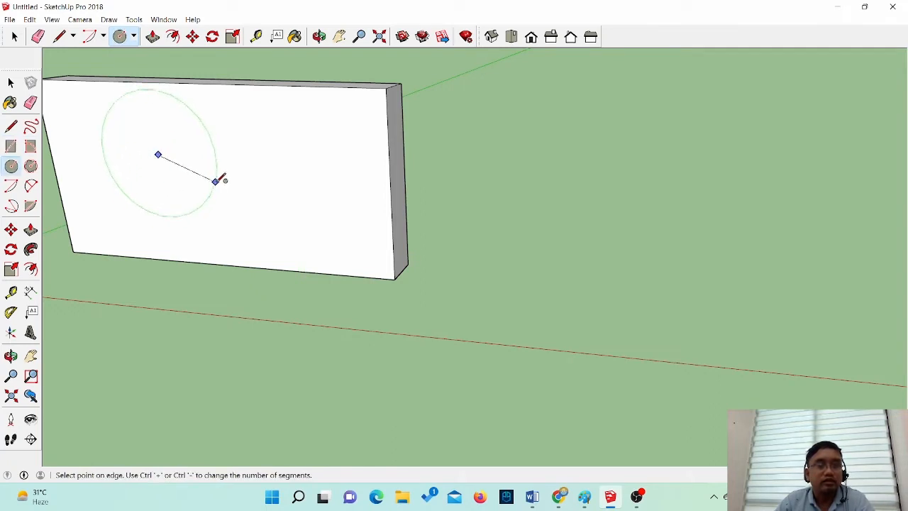
left_click(217, 182)
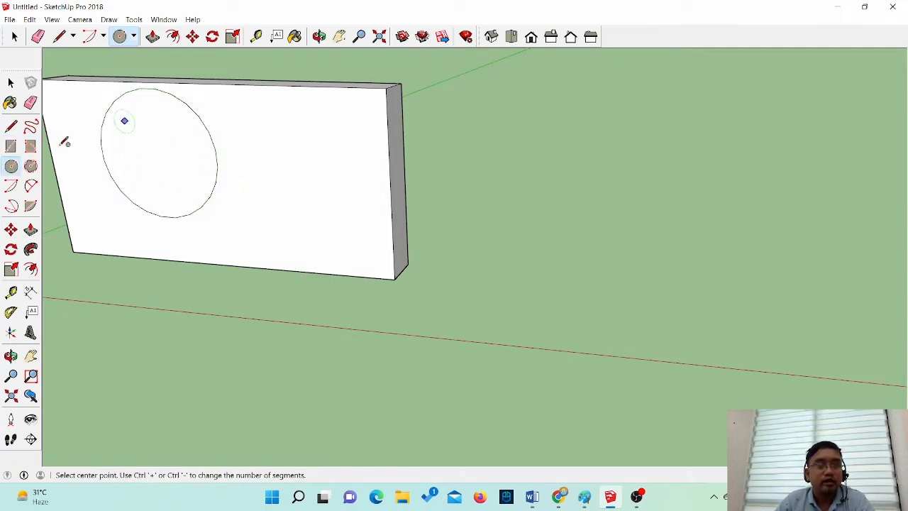
left_click(10, 230)
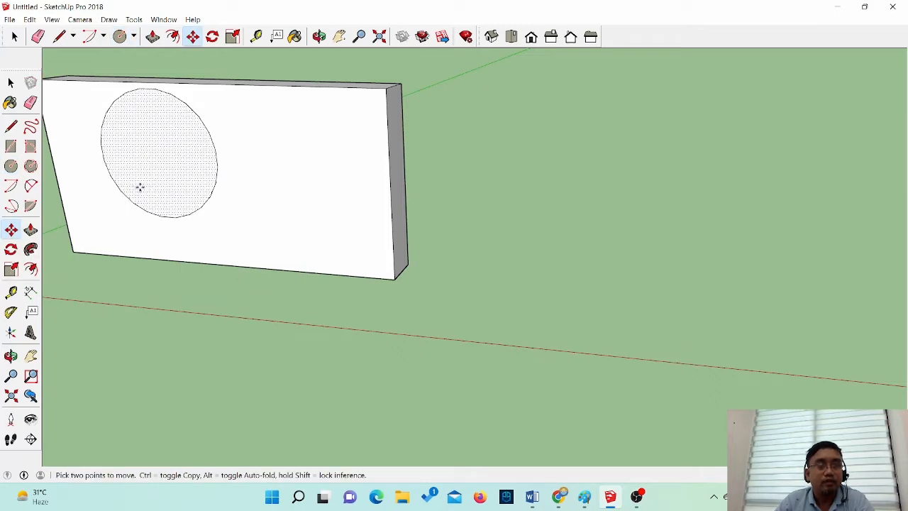
left_click(137, 184)
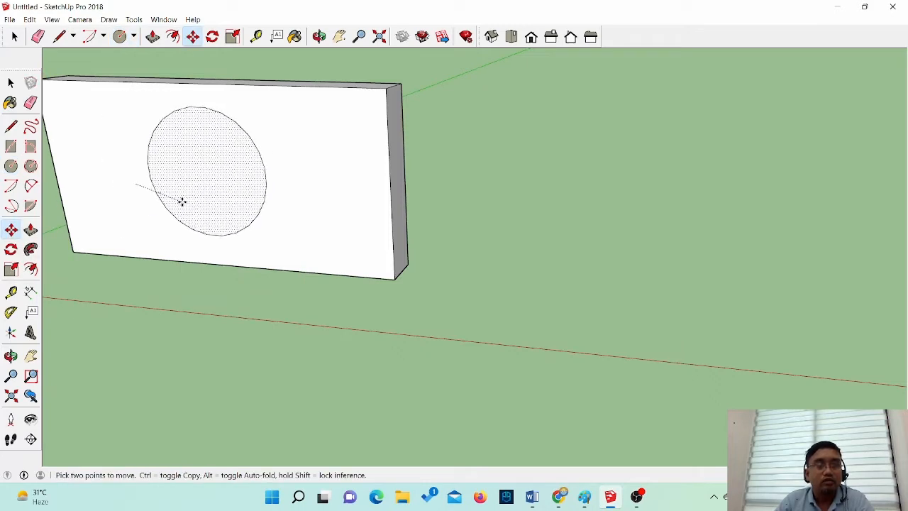
left_click(181, 202)
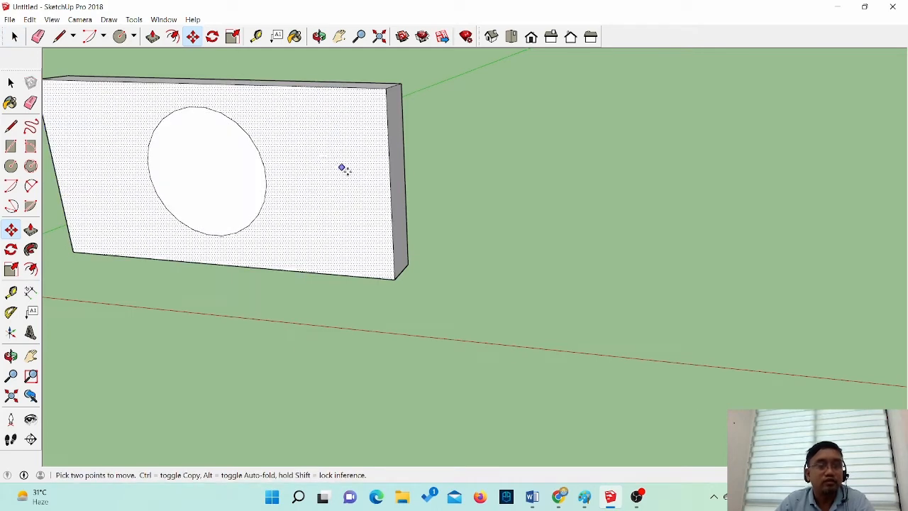
Select the circular face on the slab and open the file import dialog
key("o")
left_click_drag(462, 221, 426, 200)
scroll(258, 235, "up", 2)
scroll(261, 269, "down", 2)
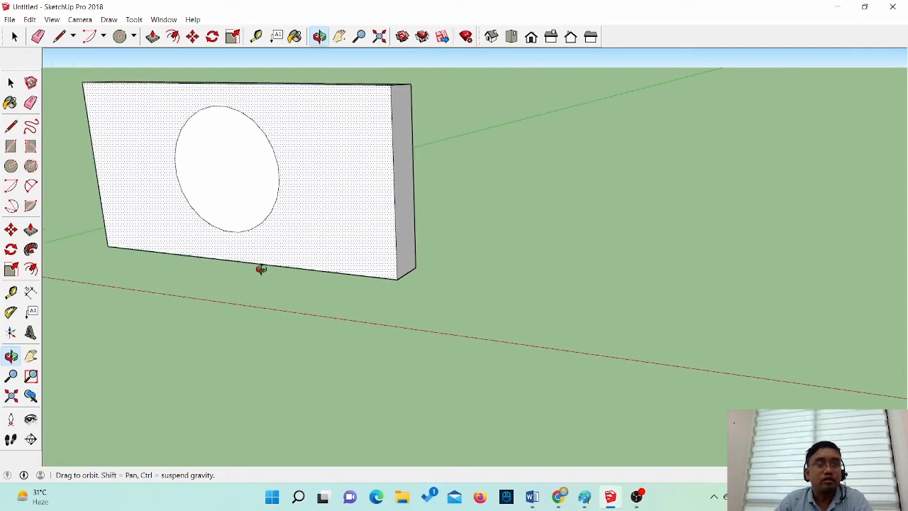
left_click(11, 83)
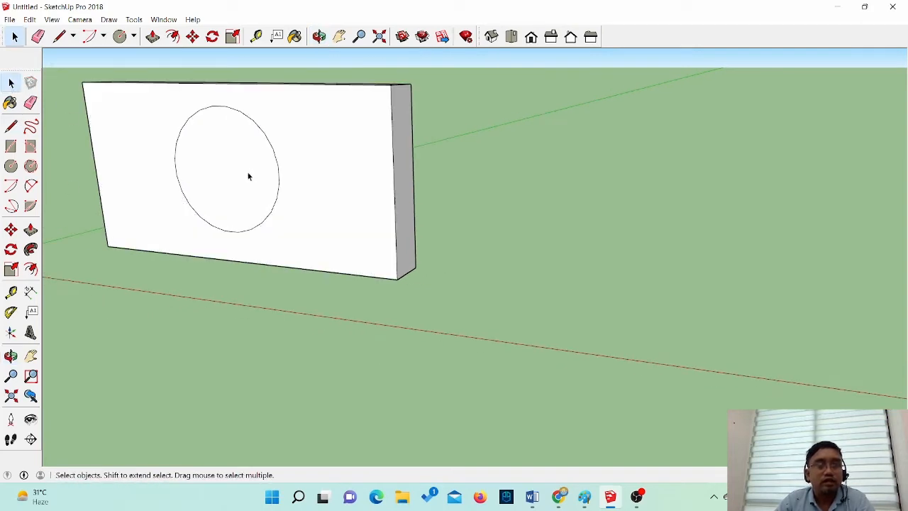
left_click(218, 178)
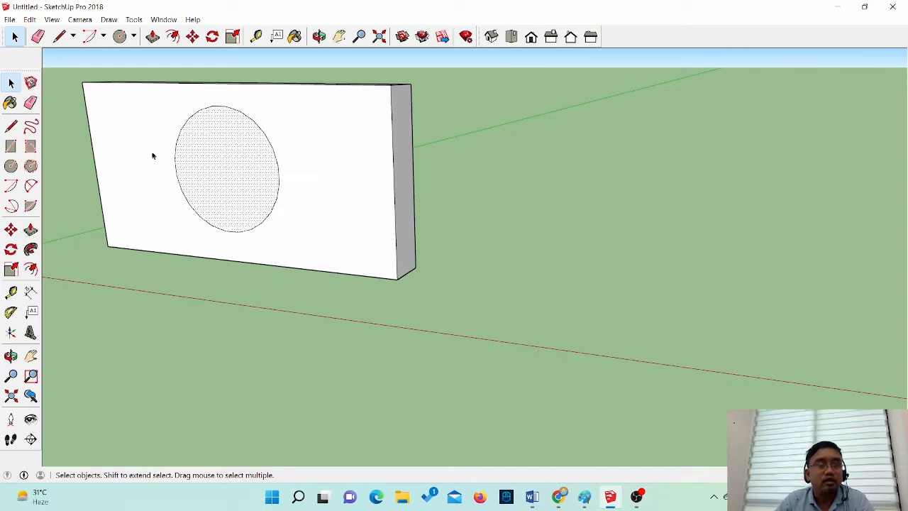
left_click(9, 19)
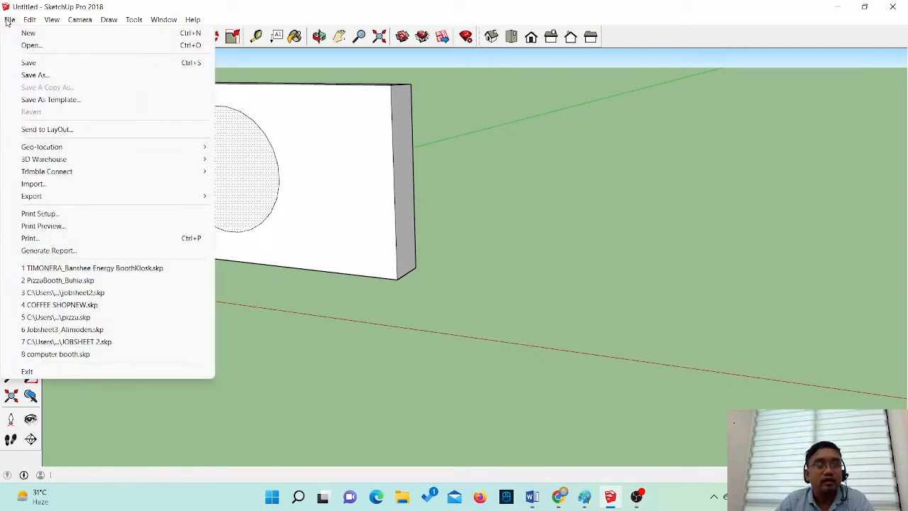
left_click(71, 189)
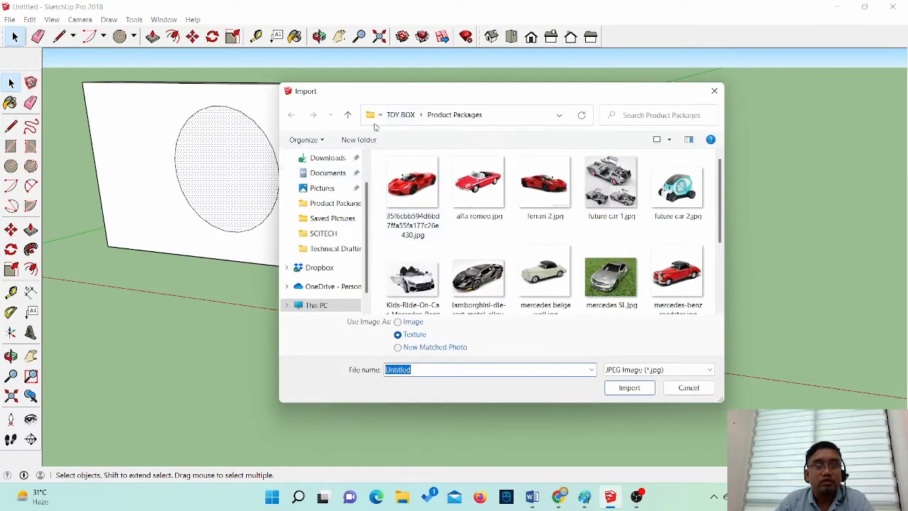
Choose the Cajetan Institute of Technology logo JPG from the Saved Pictures folder inside Pictures
left_click(333, 173)
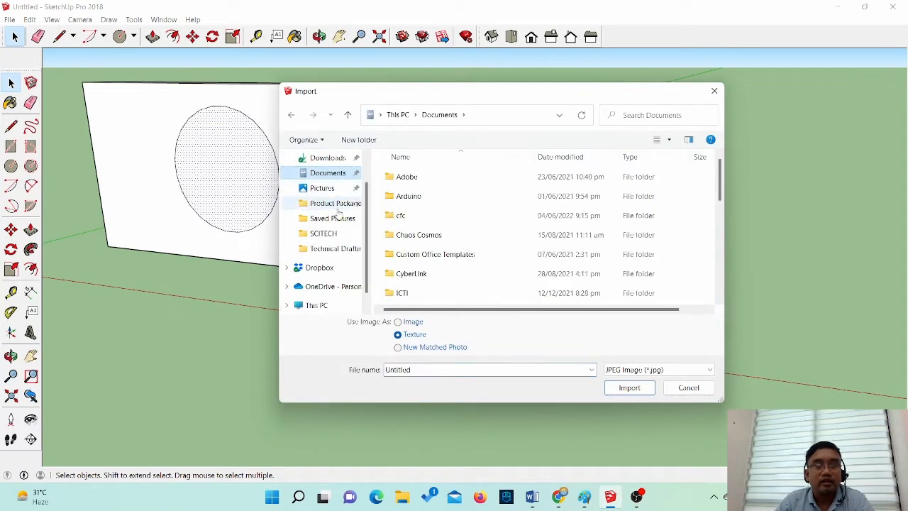
left_click(334, 190)
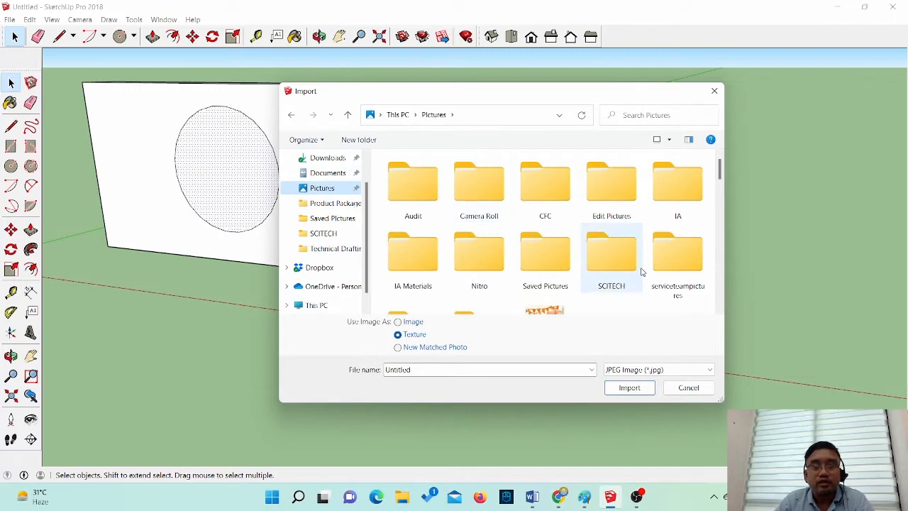
scroll(641, 270, "down", 3)
scroll(642, 272, "up", 1)
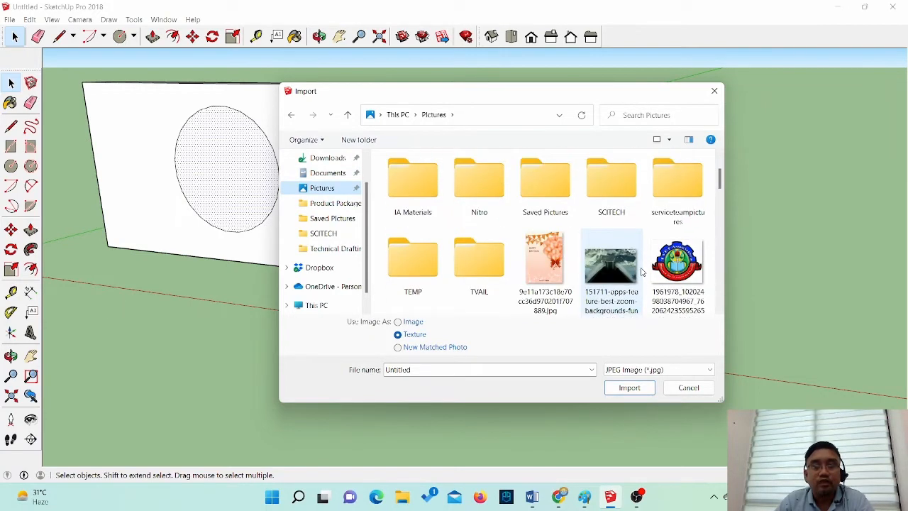
double_click(544, 186)
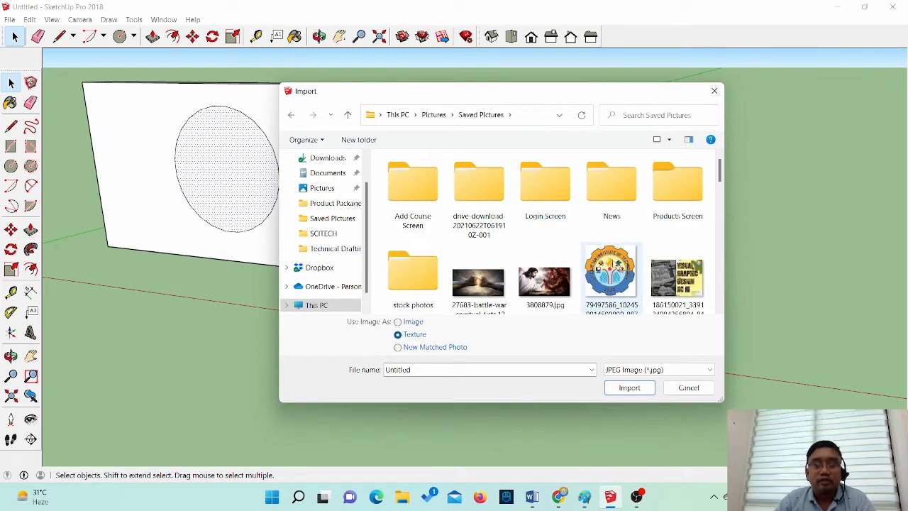
left_click(608, 280)
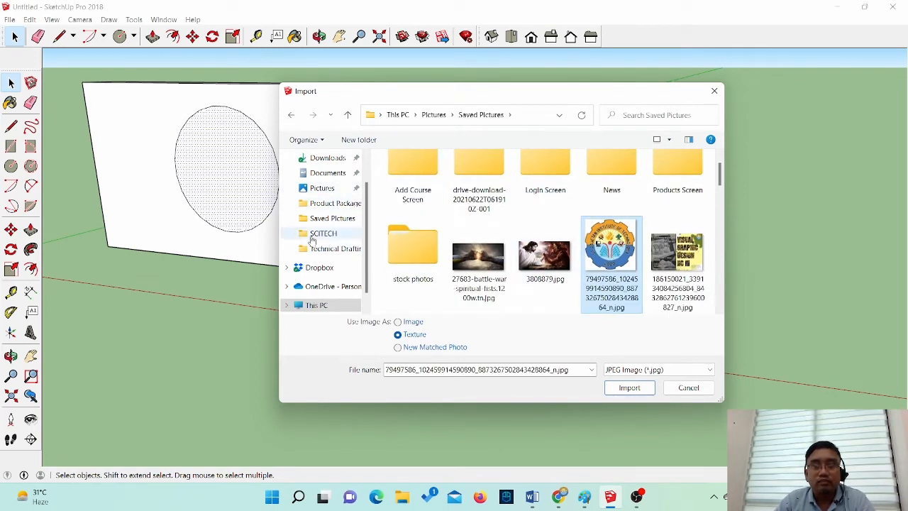
Import the logo as a texture and place it from the circle's lower-left edge to just outside its upper-right edge, painting the surrounding front face
left_click(410, 322)
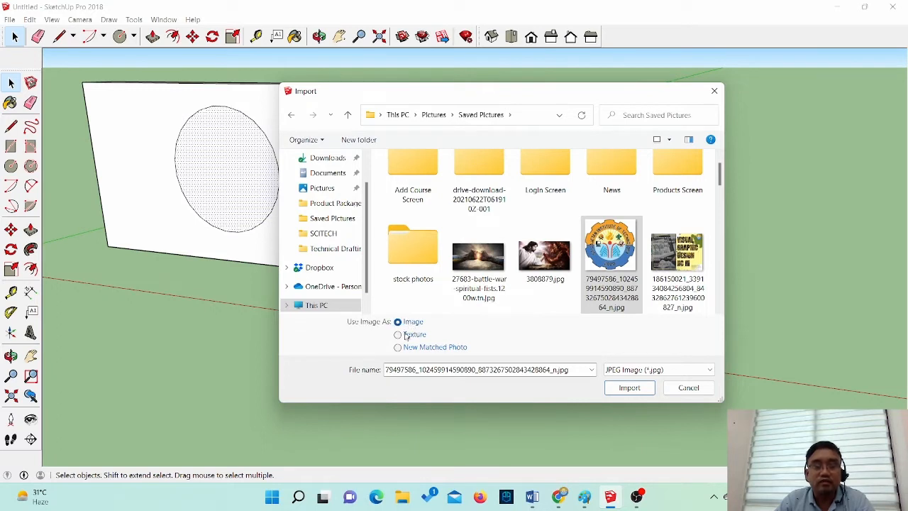
left_click(398, 335)
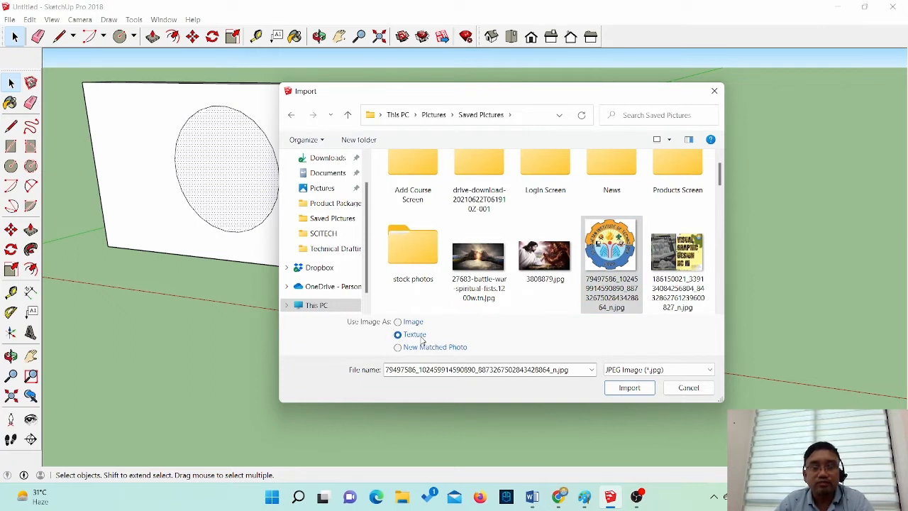
left_click(639, 388)
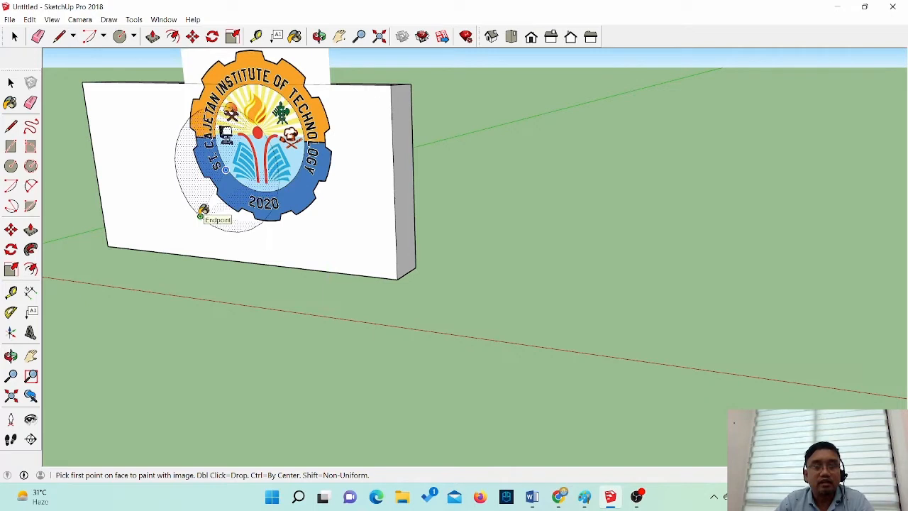
left_click(201, 214)
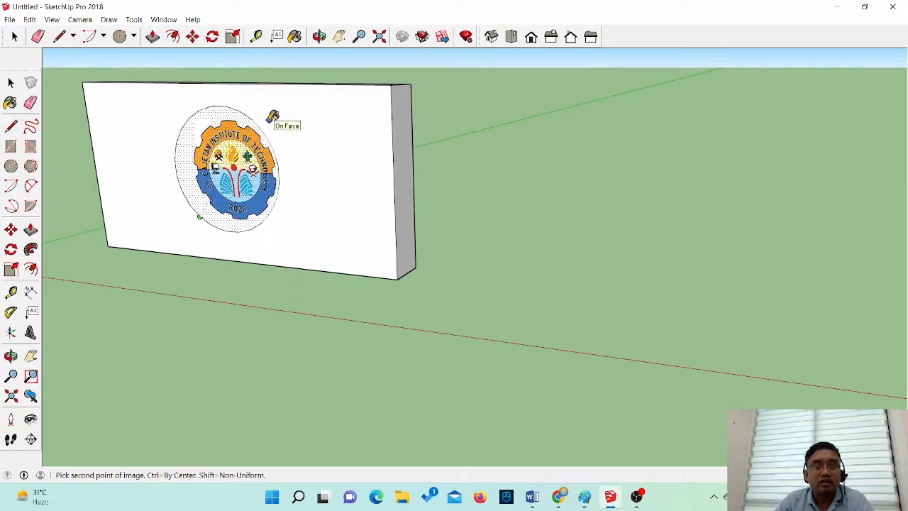
left_click(269, 122)
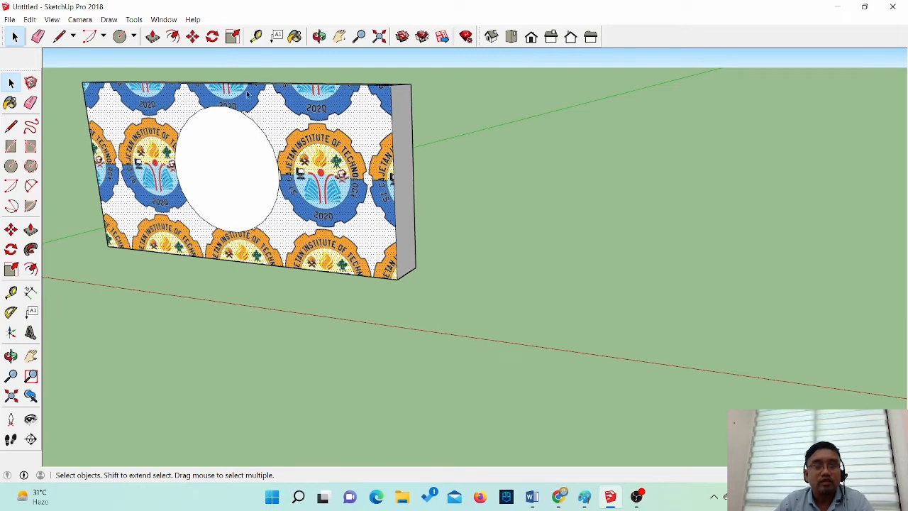
Undo the front-face texture, try importing the logo JPG as a texture again with the circular face selected, and undo that
key("ctrl+z")
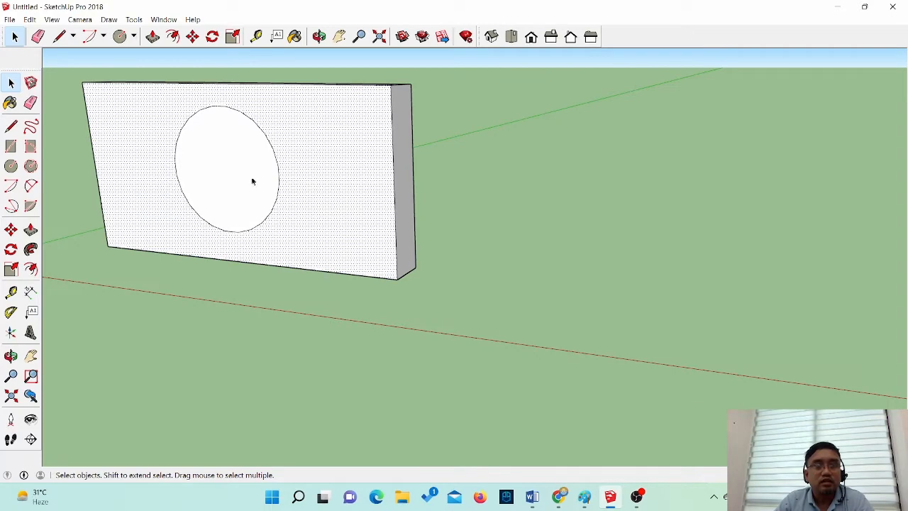
left_click(208, 183)
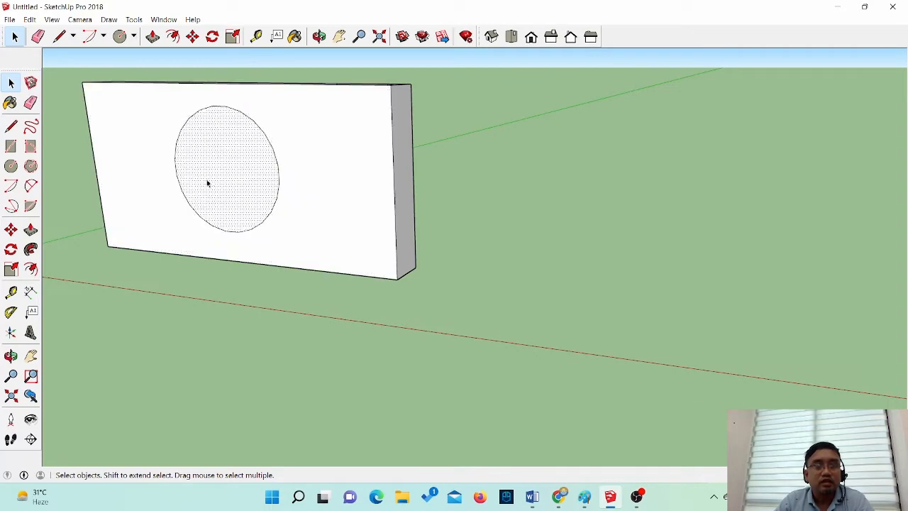
left_click(10, 20)
left_click(34, 184)
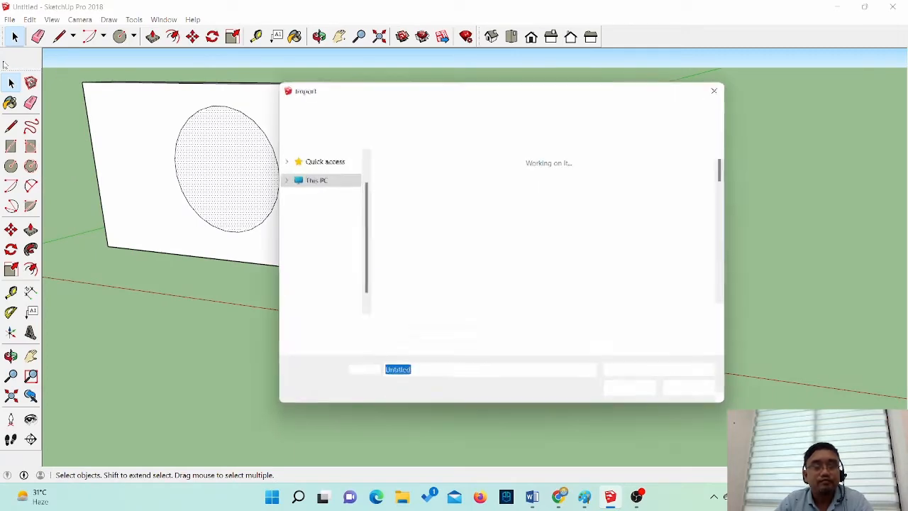
left_click(630, 387)
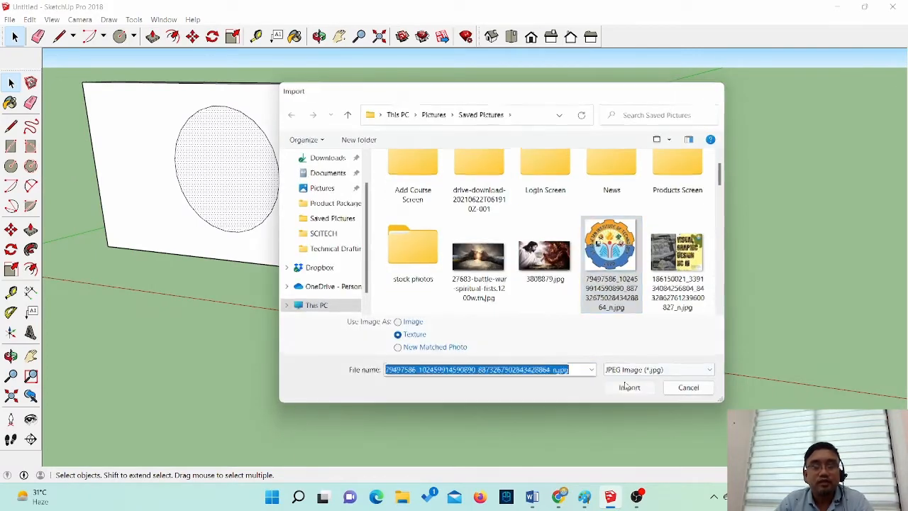
left_click(191, 204)
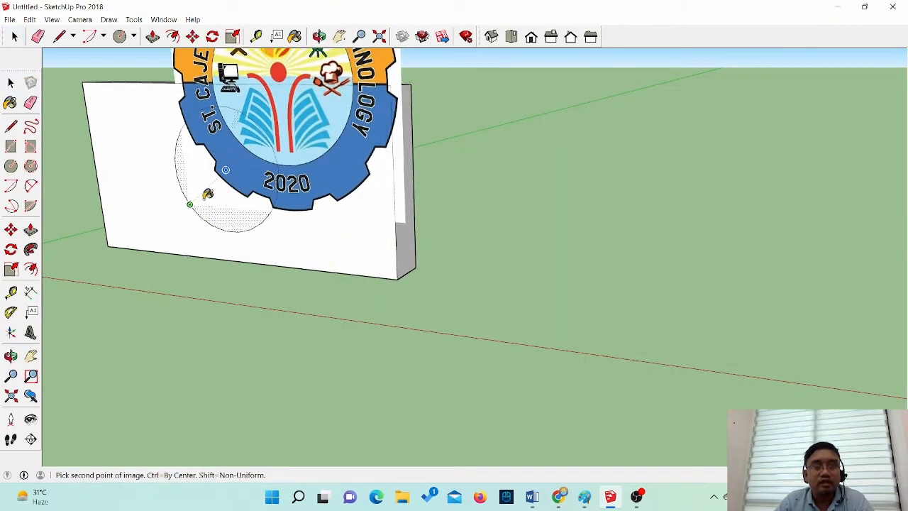
left_click(252, 147)
key("ctrl+z")
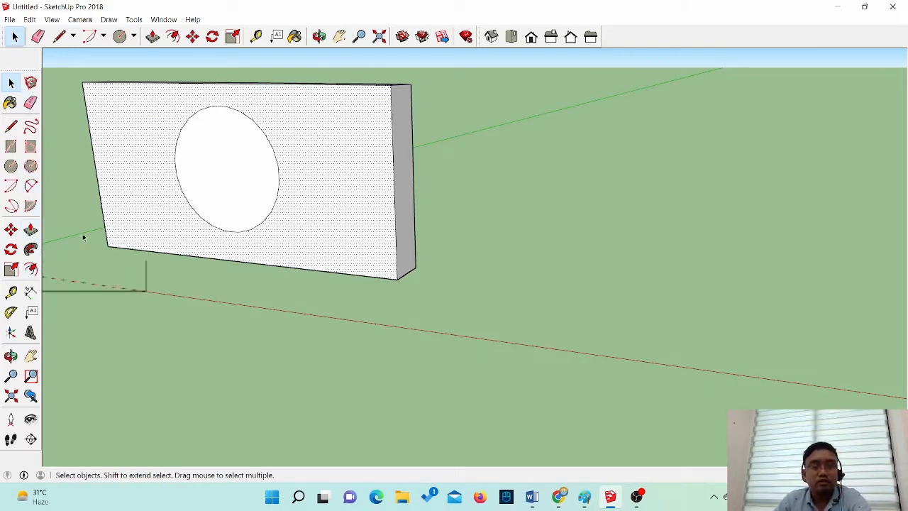
left_click(31, 229)
left_click(226, 170)
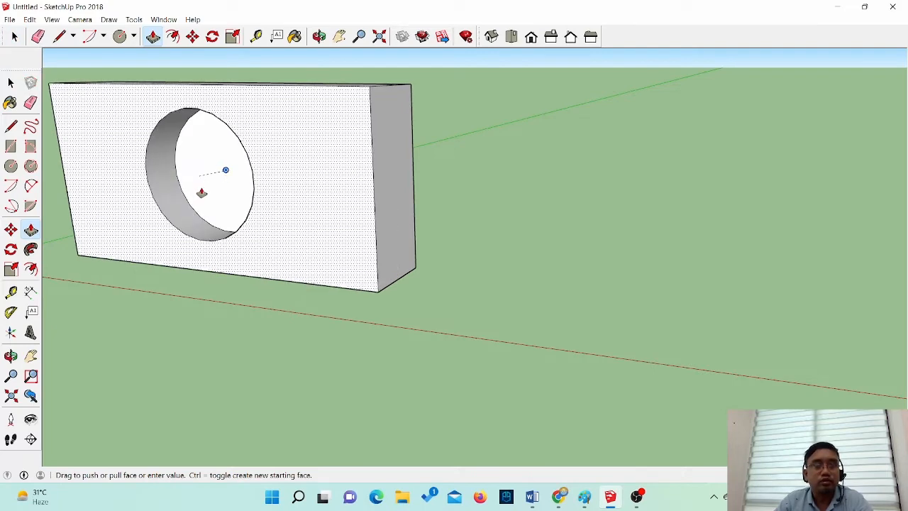
key("Escape")
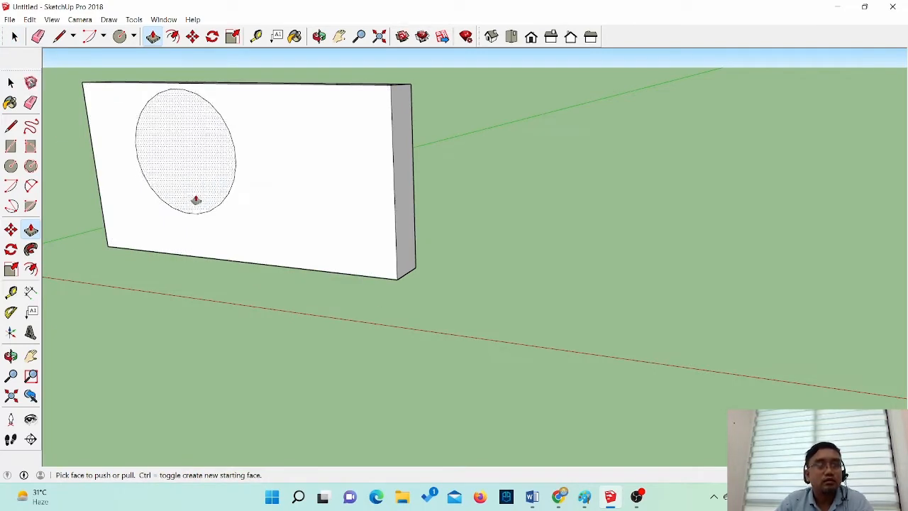
Move the circle from the upper-left area of the slab's front face towards the middle of the face
left_click(10, 229)
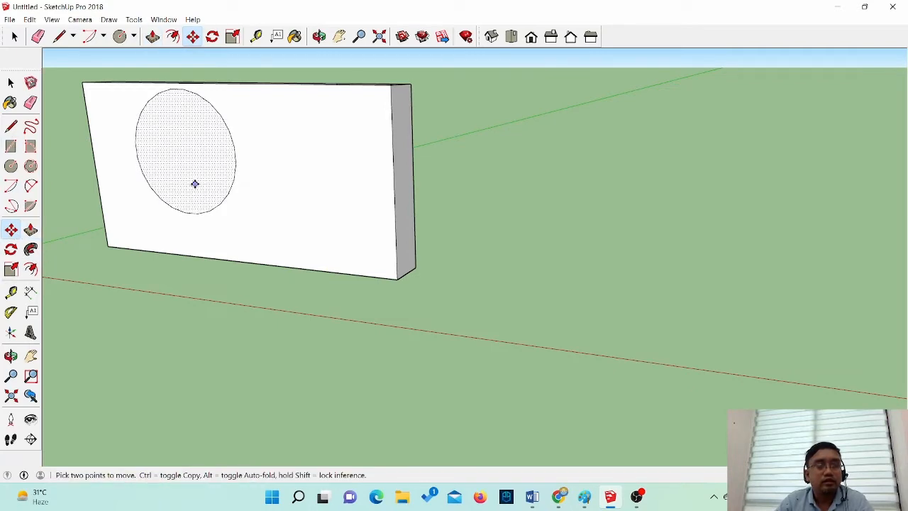
left_click(195, 183)
key("Escape")
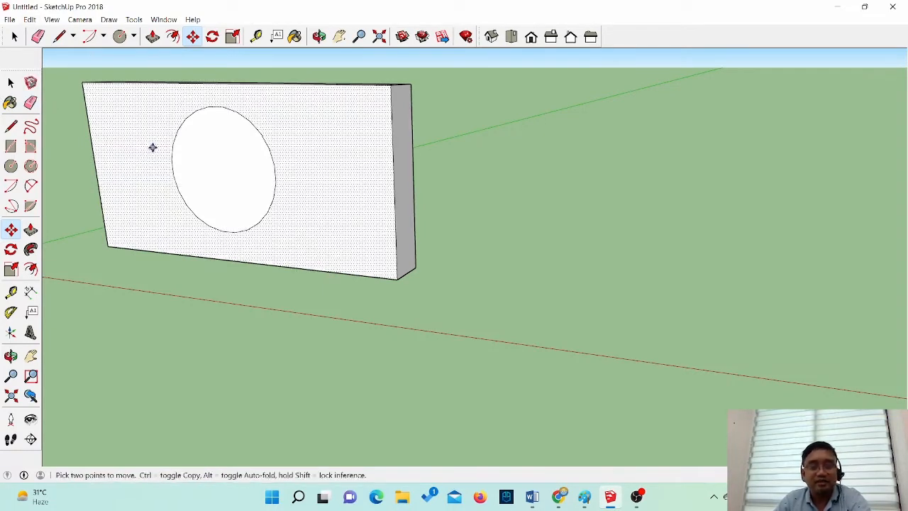
Push/pull the circular face slightly outward from the slab's front to form a shallow raised disc
key("p")
left_click(199, 178)
left_click(195, 180)
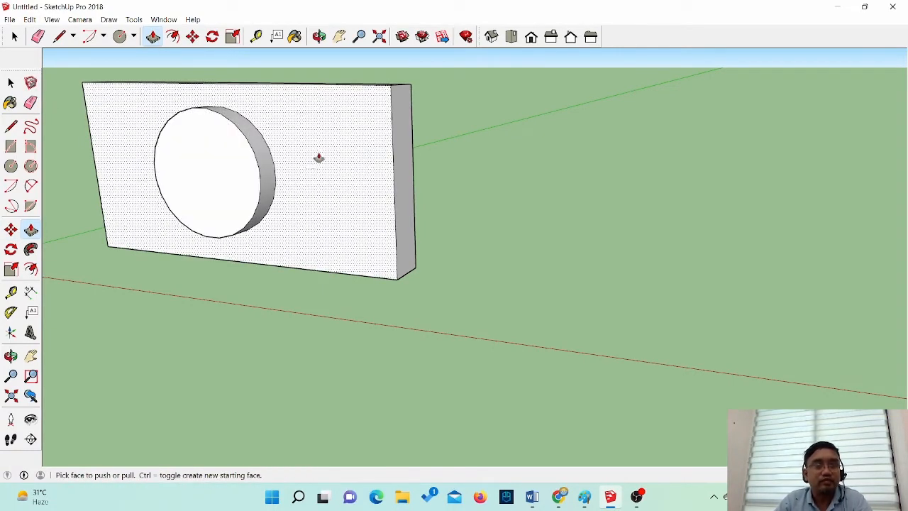
Import the St. Cajetan Institute of Technology logo JPG as a texture onto the raised disc's front face, placing it from the lower-left edge towards the upper right
left_click(12, 83)
left_click(192, 149)
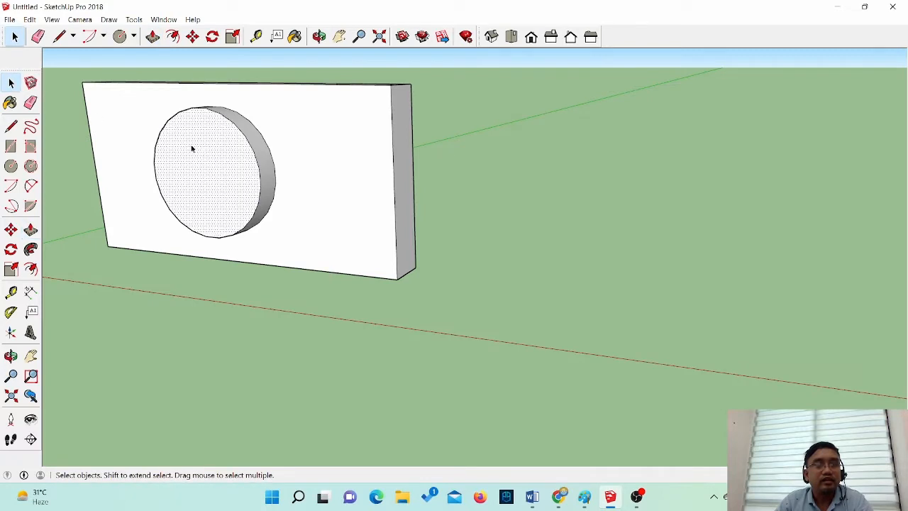
left_click(8, 19)
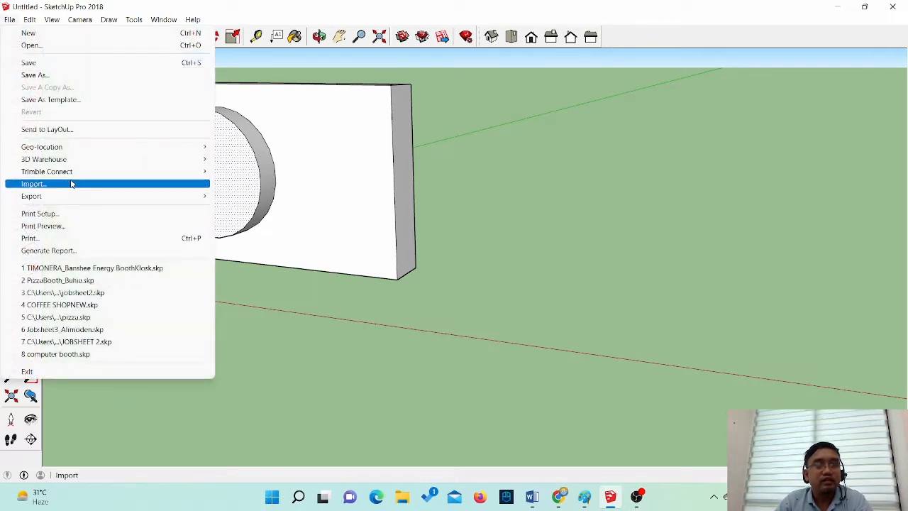
left_click(71, 183)
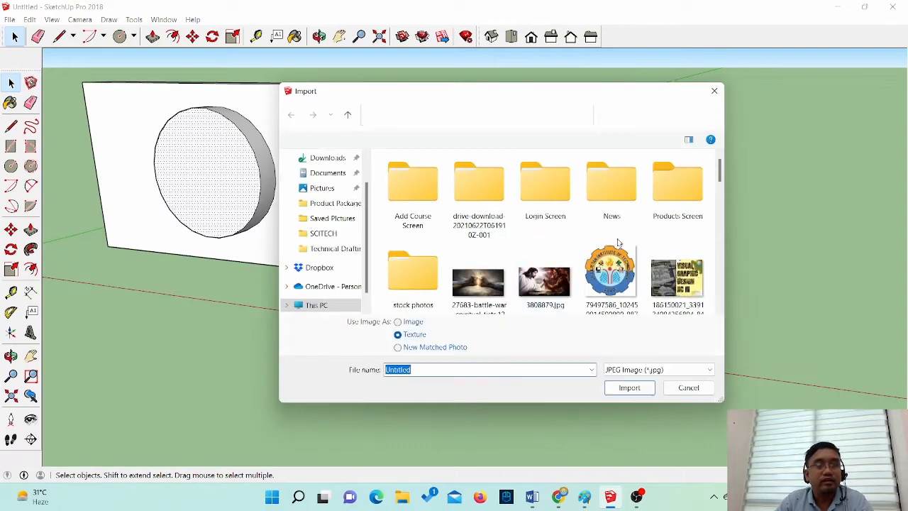
left_click(618, 389)
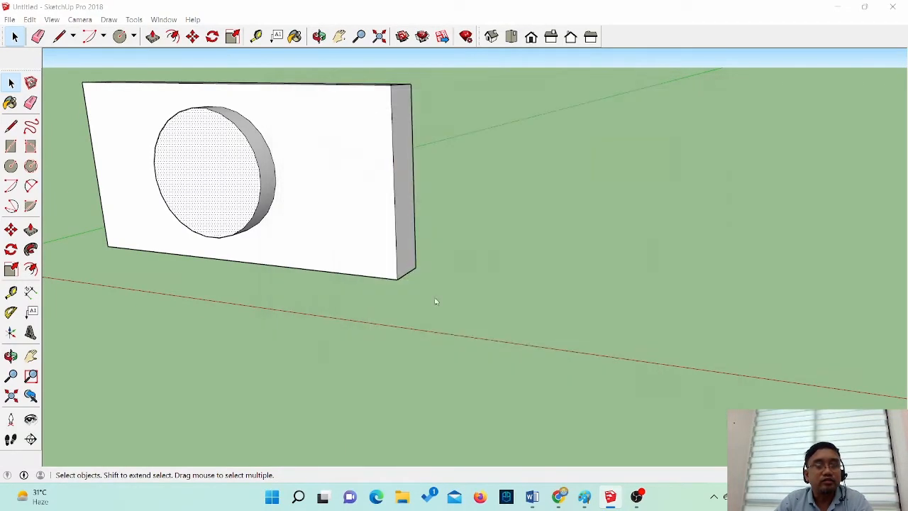
left_click(180, 220)
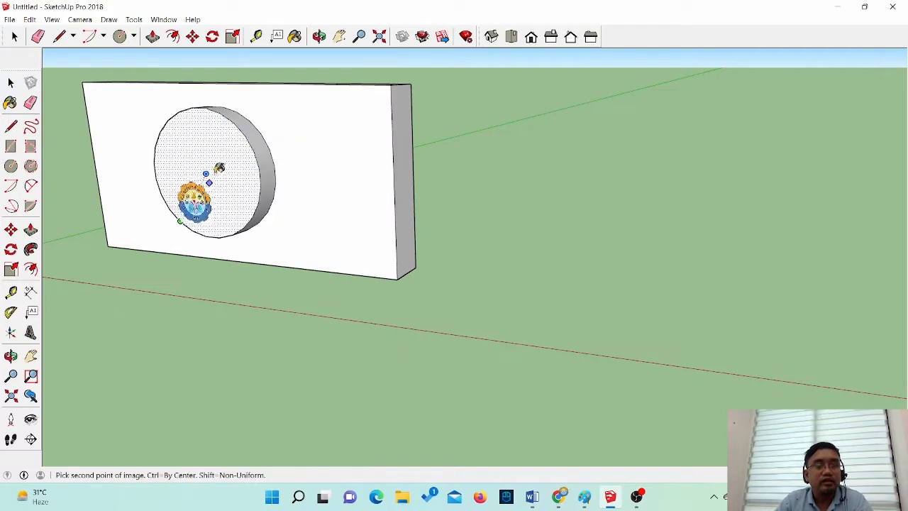
left_click(238, 147)
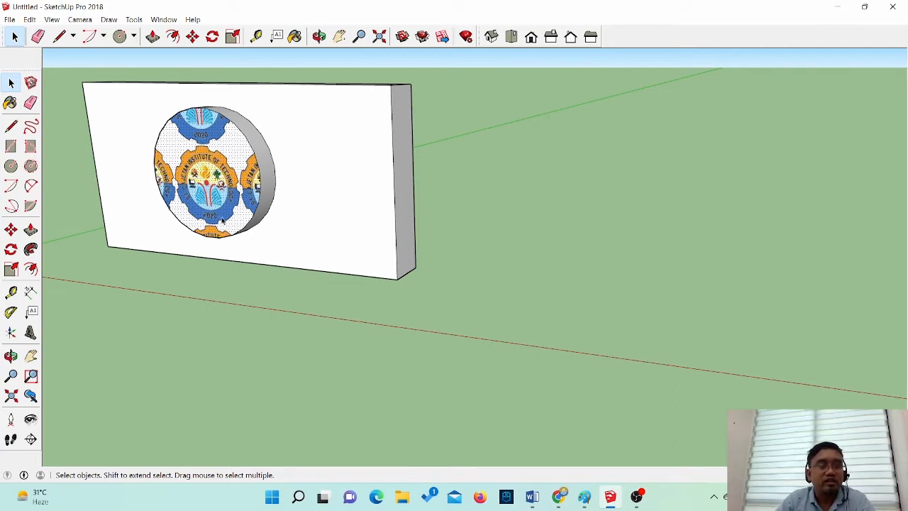
Start positioning the disc's texture and shift it so that one complete logo sits near the middle of the disc
right_click(179, 145)
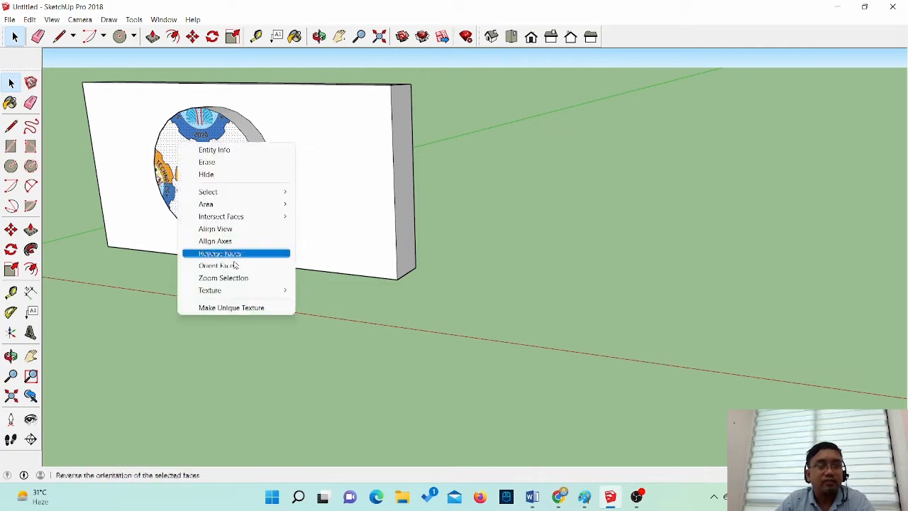
mouse_move(237, 294)
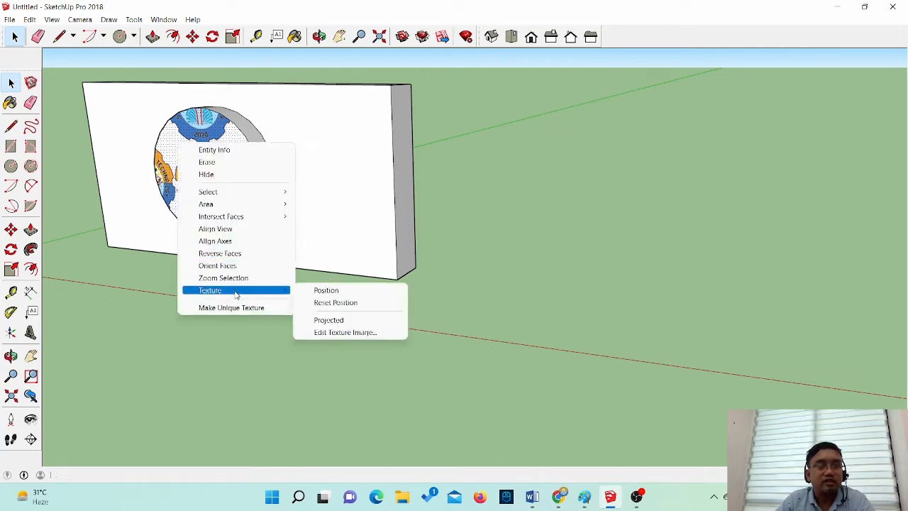
left_click(324, 293)
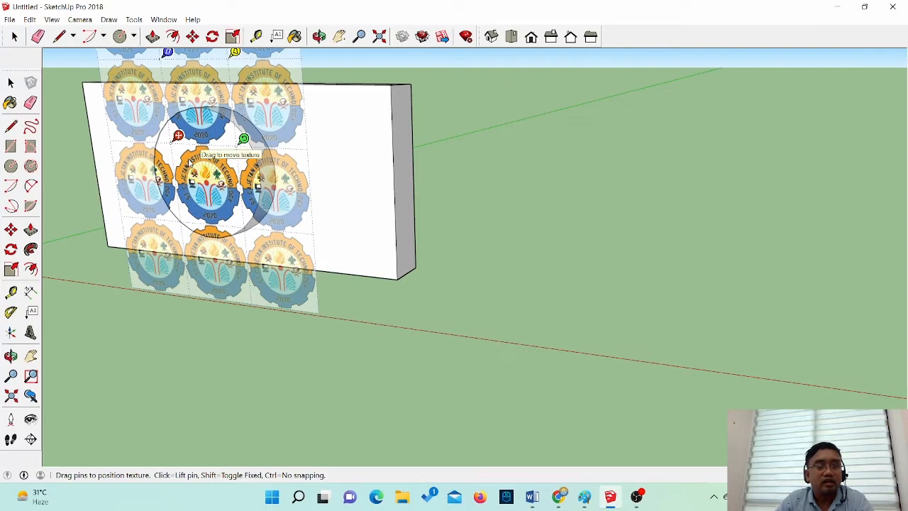
key("shift")
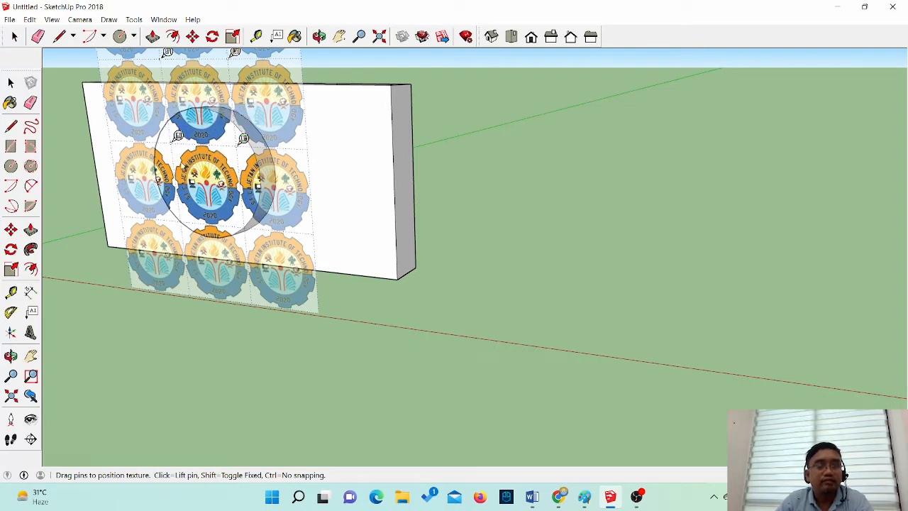
key("shift")
left_click_drag(202, 122, 211, 192)
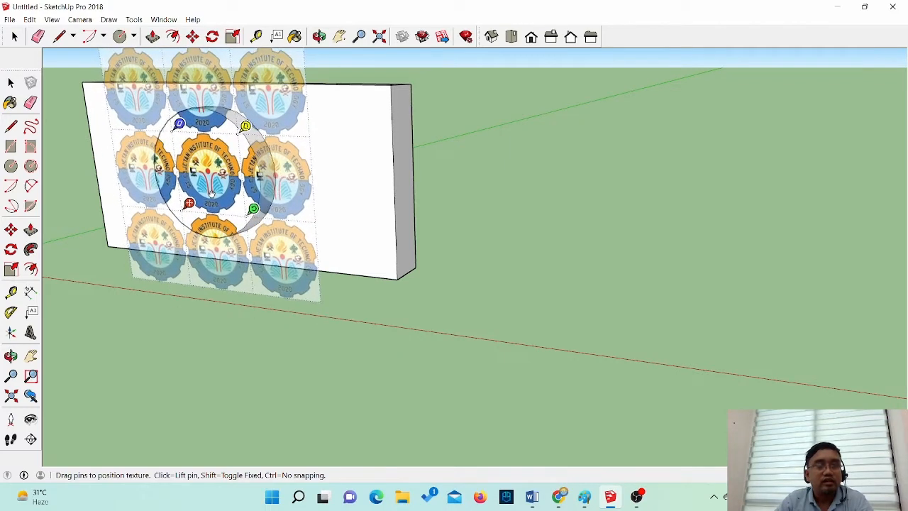
Switch the texture to free pins and pull its four corner pins outward so that a single logo nearly fills the disc
key("shift")
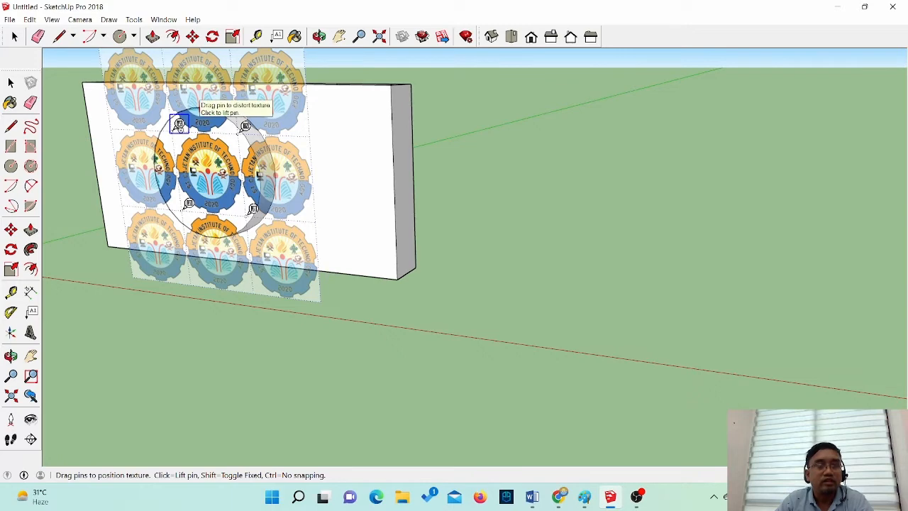
left_click_drag(180, 123, 161, 89)
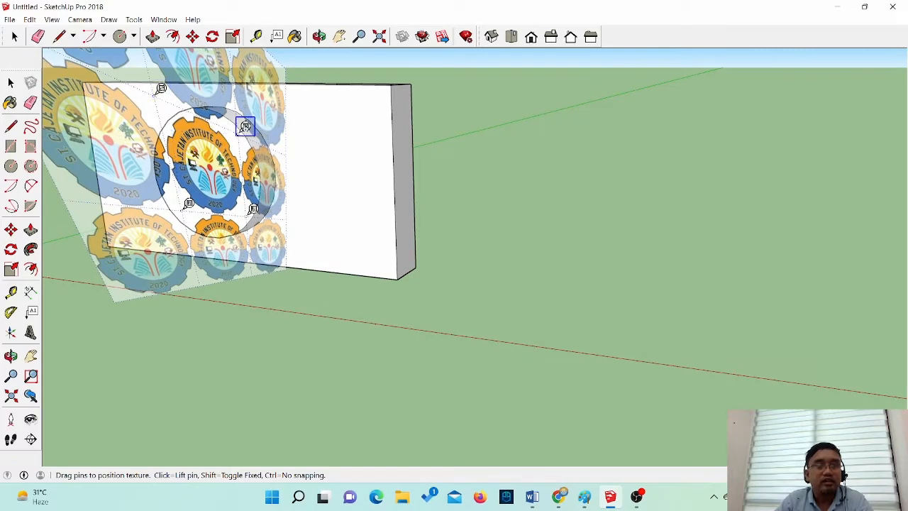
left_click_drag(245, 126, 267, 121)
left_click_drag(253, 209, 251, 221)
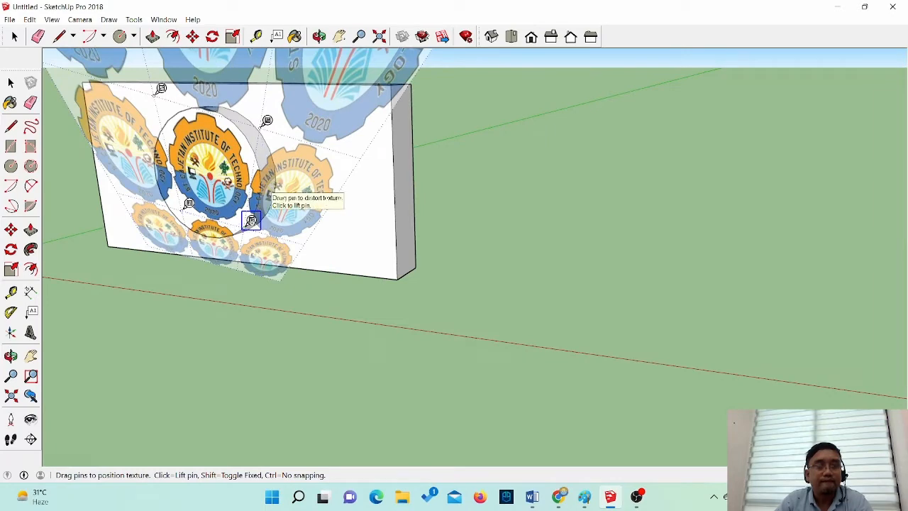
left_click_drag(251, 221, 263, 229)
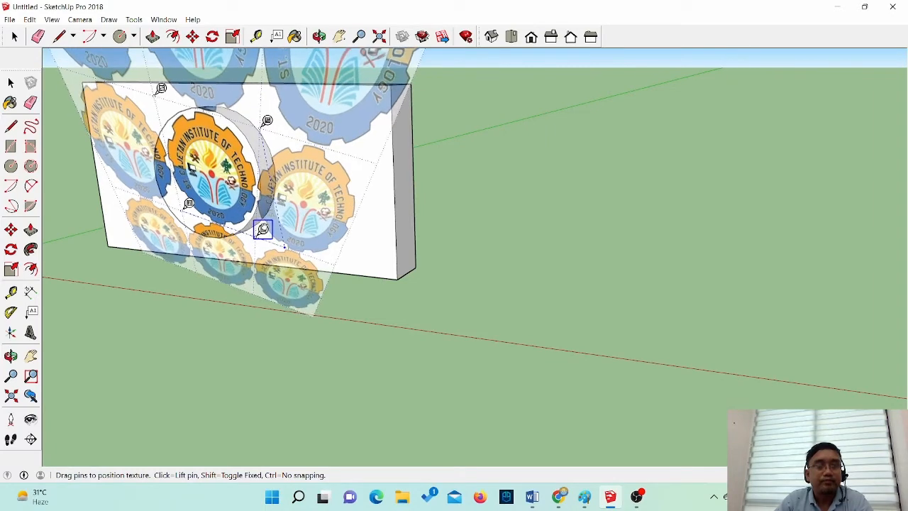
left_click_drag(189, 204, 172, 221)
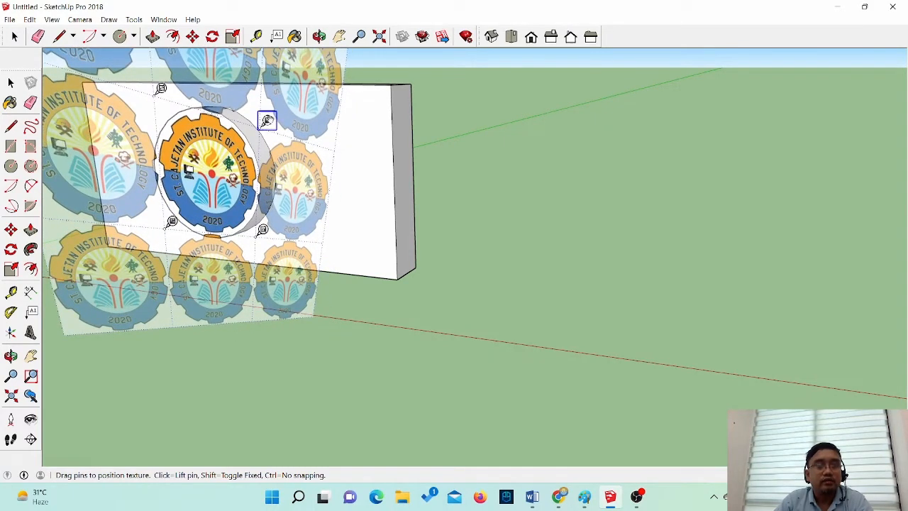
Fine-tune the four free pins at the logo's corners until its gear outline fills the disc's front face evenly
left_click_drag(267, 120, 266, 115)
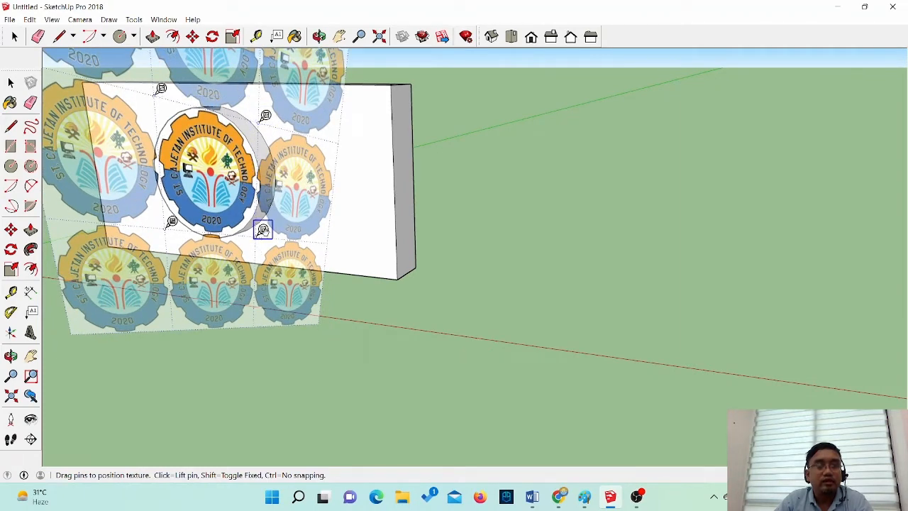
left_click_drag(262, 229, 269, 231)
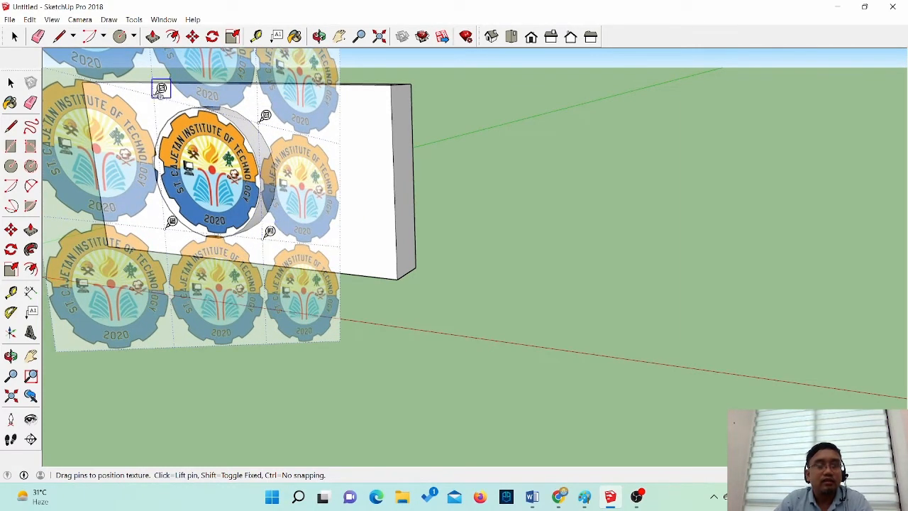
left_click_drag(161, 89, 161, 91)
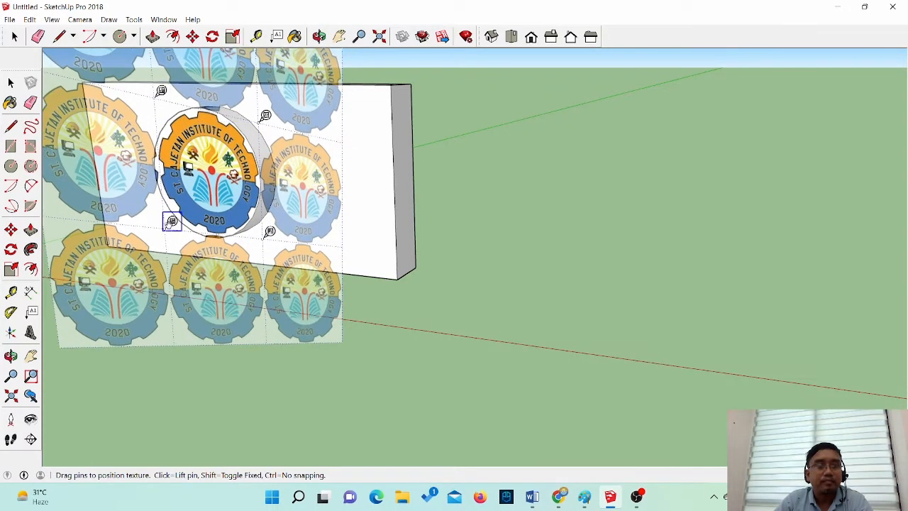
left_click_drag(171, 221, 164, 222)
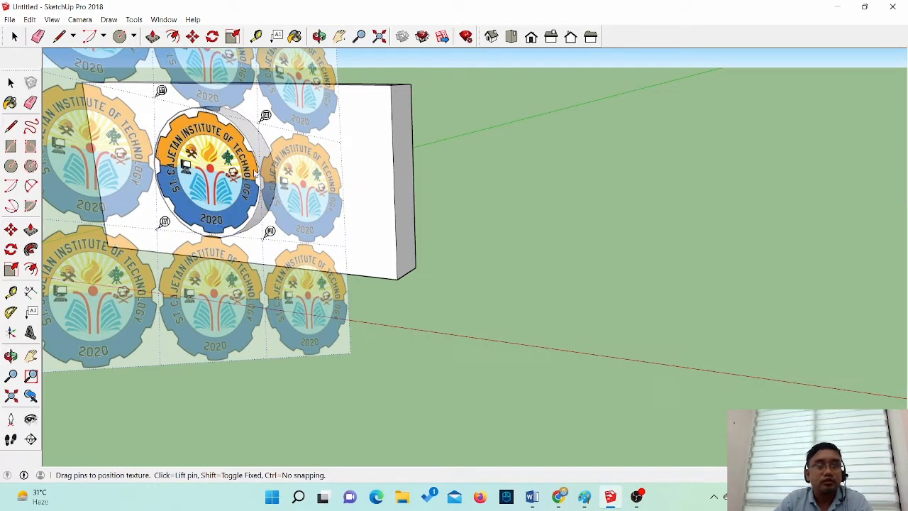
left_click_drag(161, 92, 165, 94)
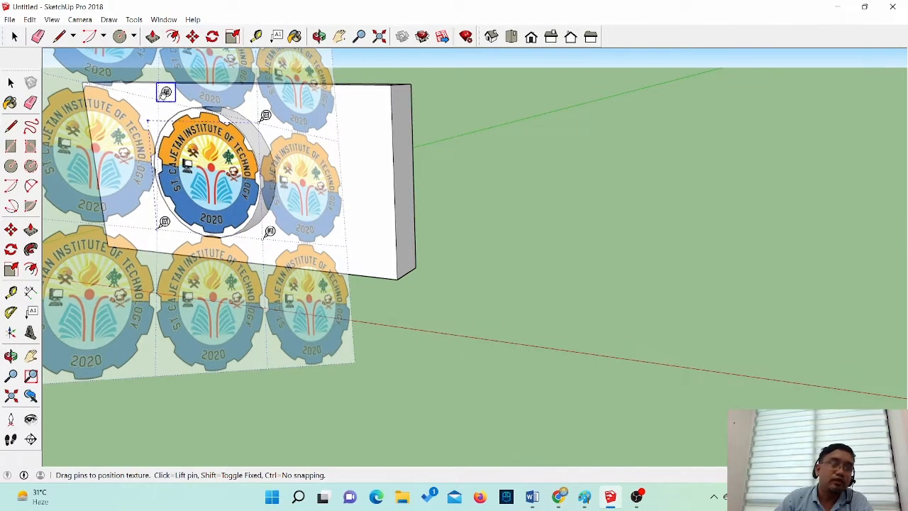
left_click_drag(265, 115, 263, 112)
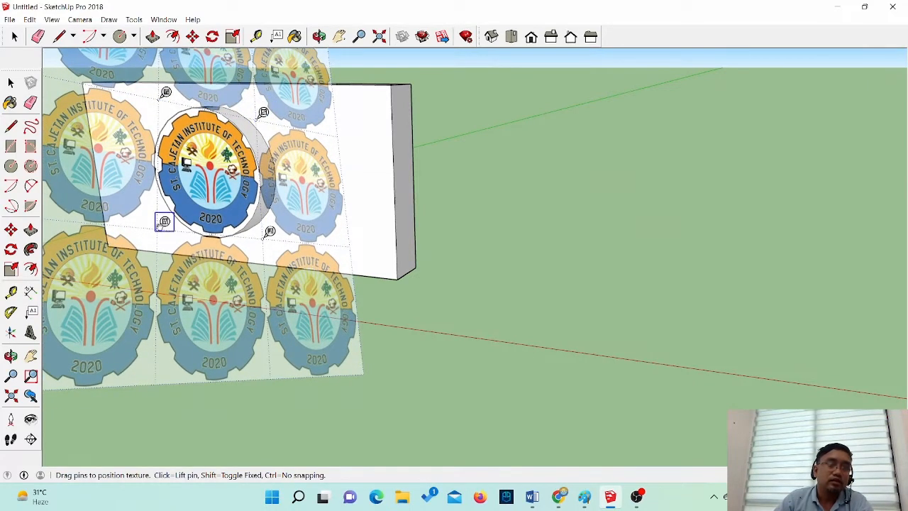
left_click_drag(159, 225, 156, 227)
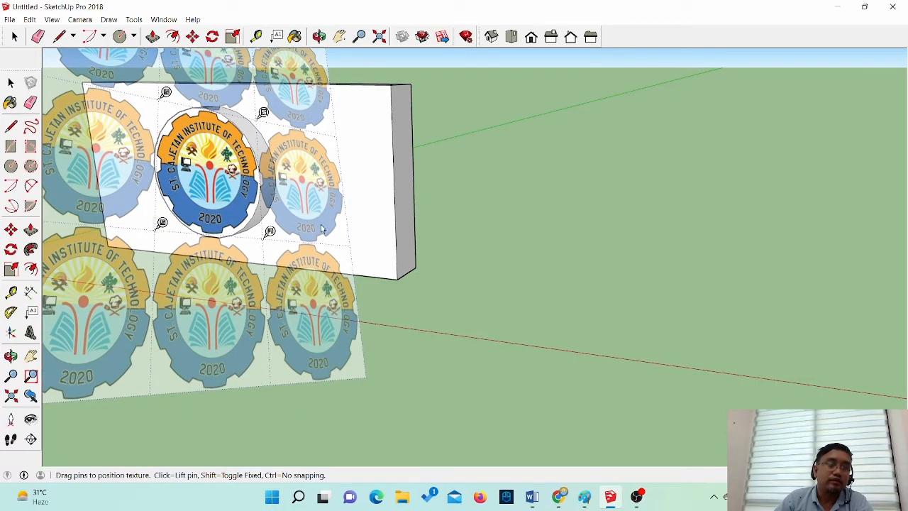
left_click_drag(281, 234, 278, 235)
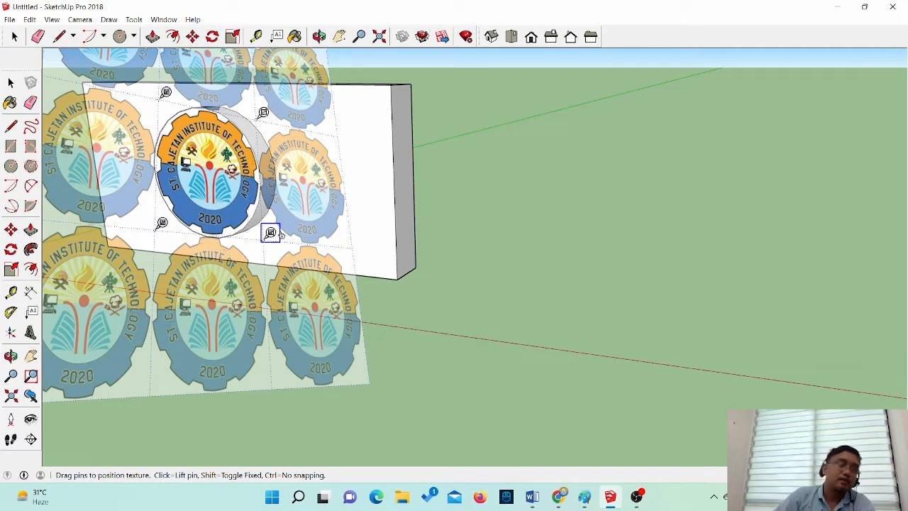
Switch the texture to fixed pins, slightly nudge the blue scale/shear pin and finish positioning the logo
key("shift")
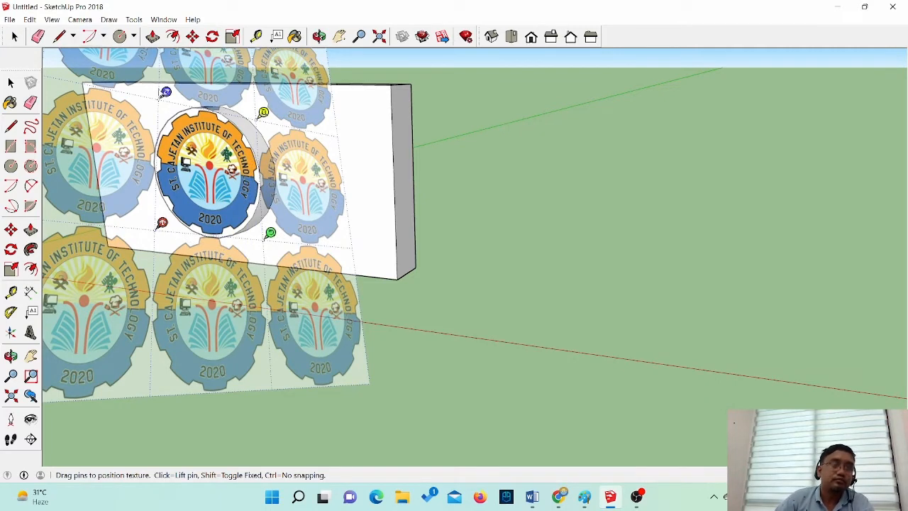
mouse_move(166, 92)
left_mouse_down()
mouse_move(156, 92)
mouse_move(170, 102)
mouse_move(165, 93)
left_mouse_up()
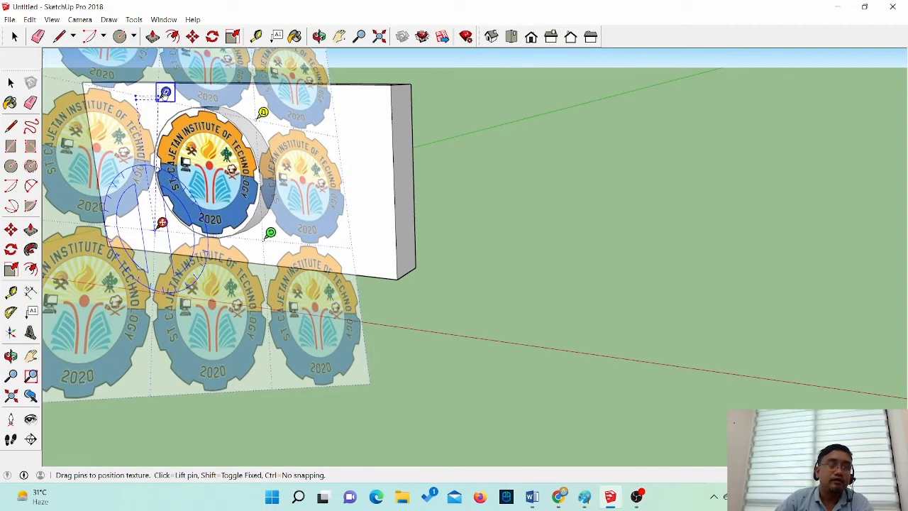
key("Return")
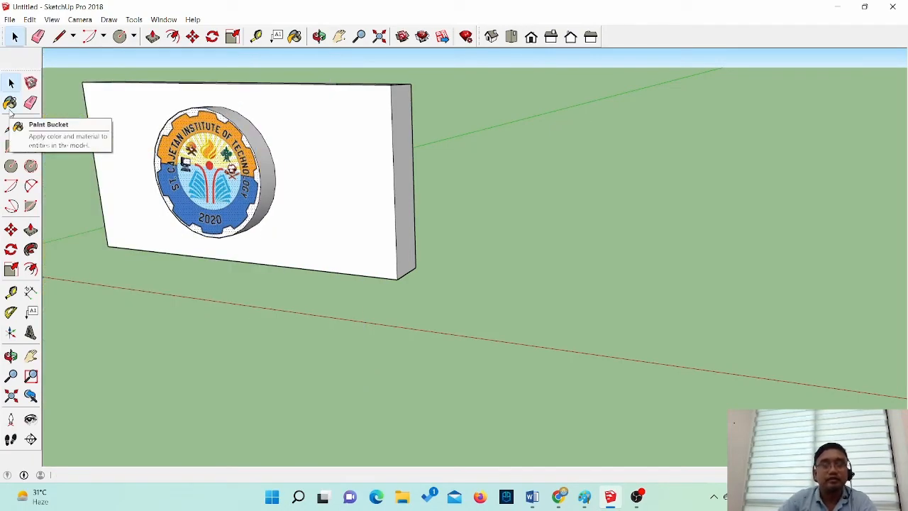
Paint the slab's front and the disc's curved rim with Wood Floor Light, undo the same paint tried on the logo face, and clear the selection
key("o")
left_click_drag(363, 161, 420, 305)
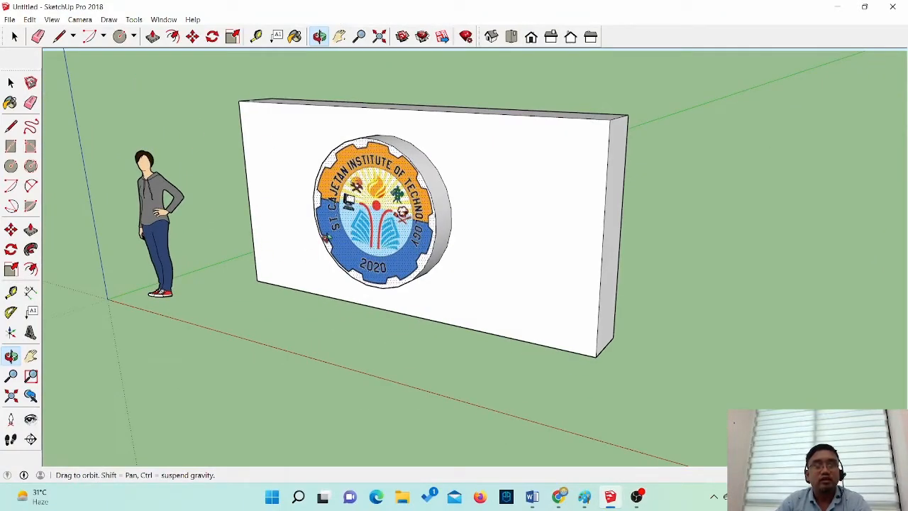
left_click(295, 36)
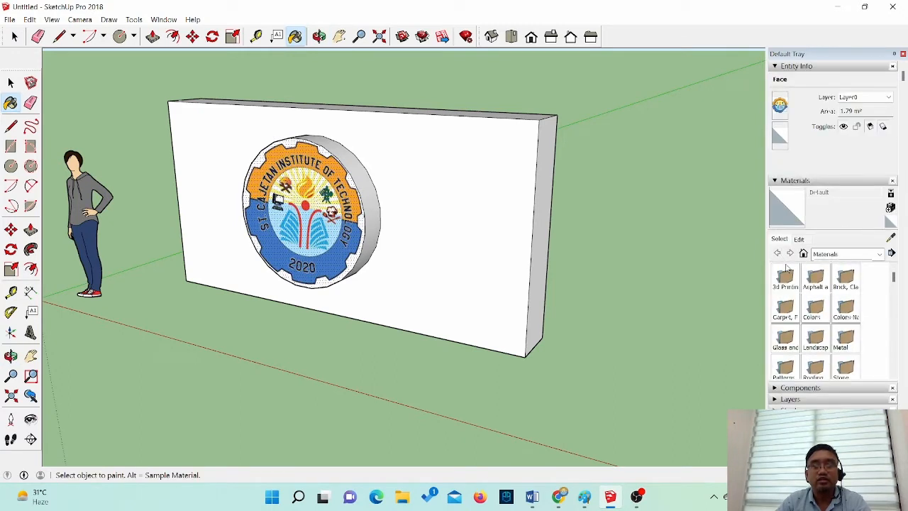
scroll(786, 268, "down", 3)
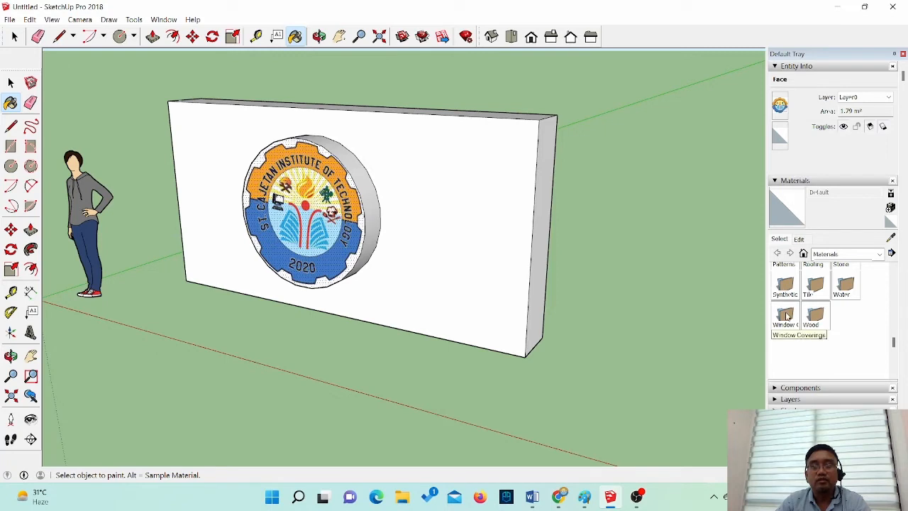
left_click(815, 317)
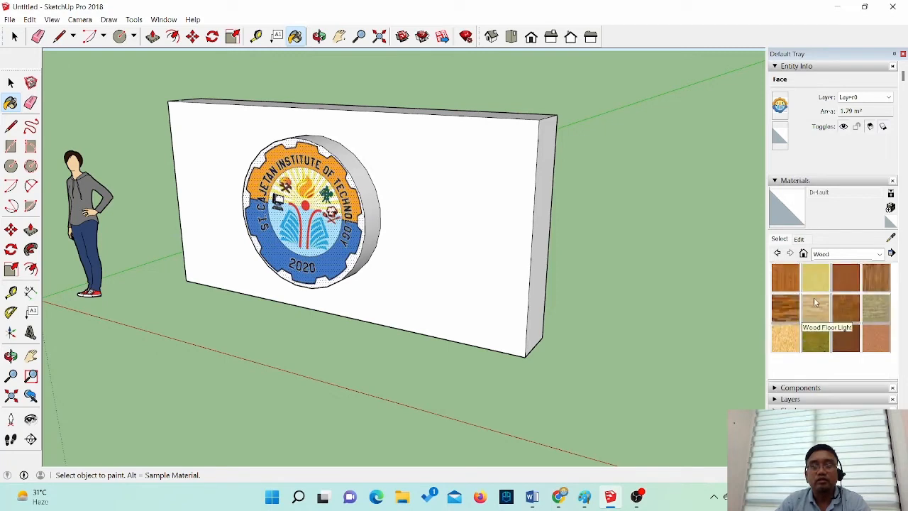
left_click(816, 308)
left_click(439, 173)
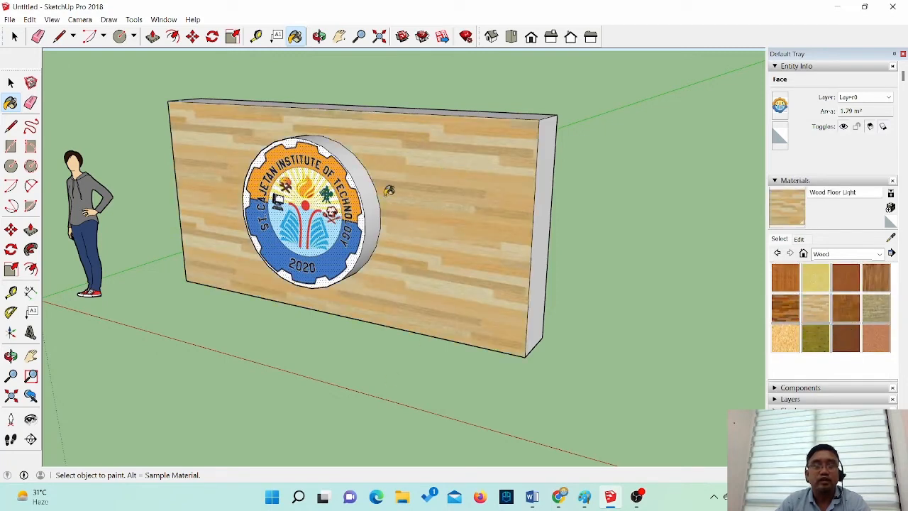
left_click(370, 186)
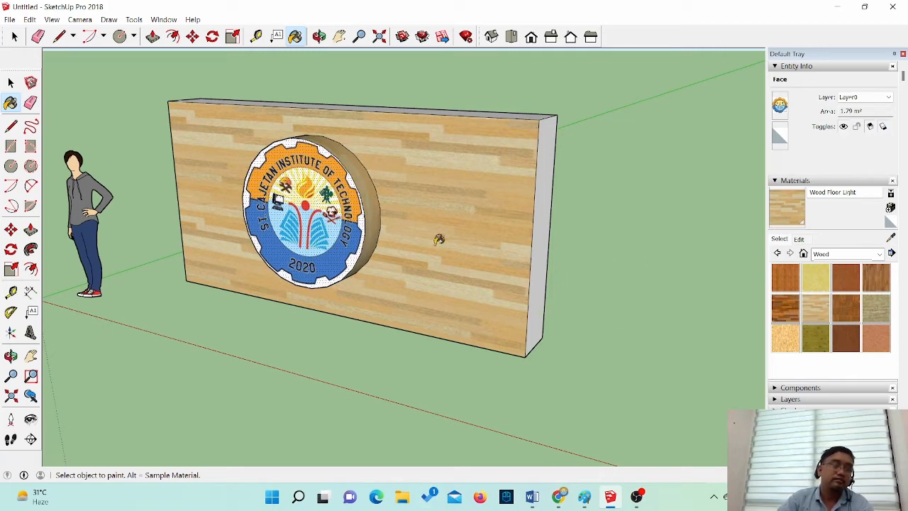
left_click(261, 153)
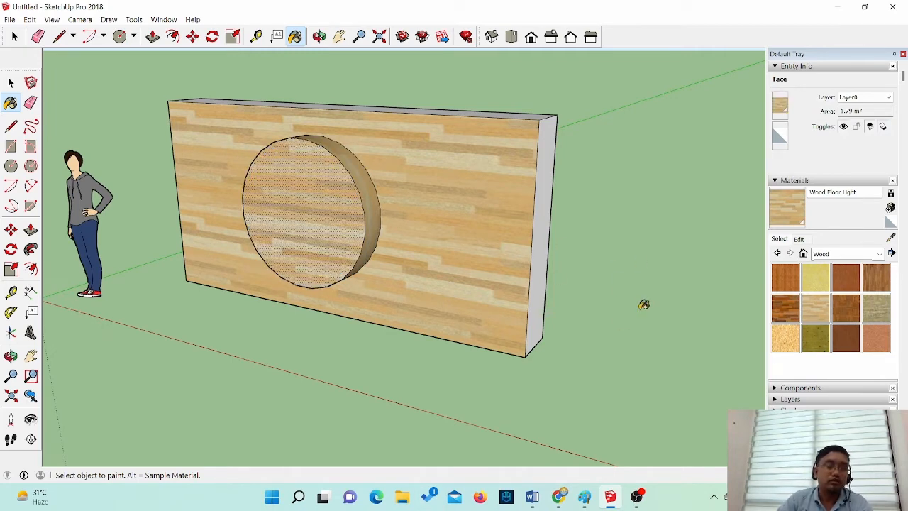
key("ctrl+z")
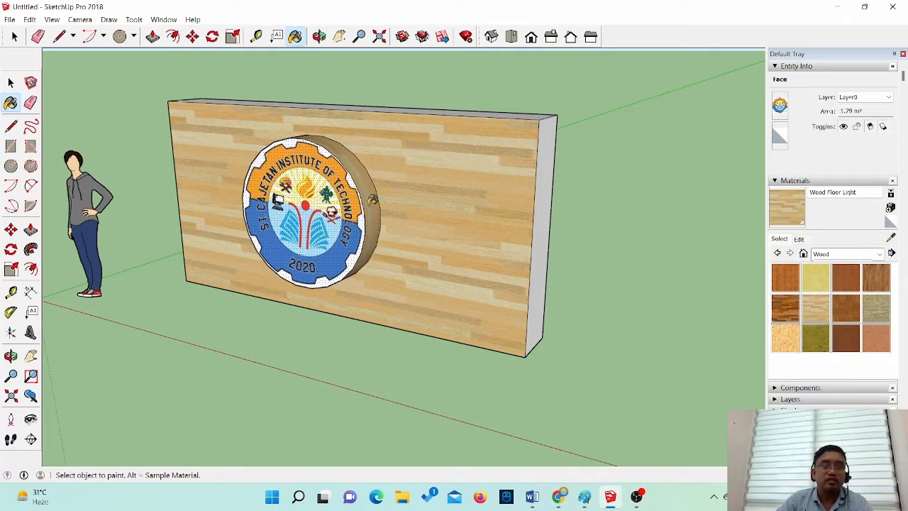
left_click(13, 37)
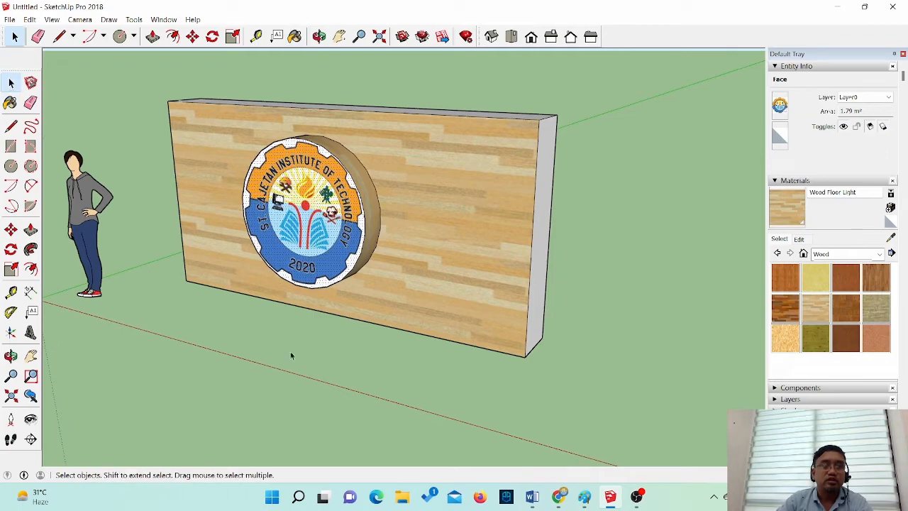
left_click(295, 330)
Draw a long, narrow rectangle on the ground beside the first slab and push/pull it up into a second, taller slab
middle_click_drag(295, 330, 676, 357)
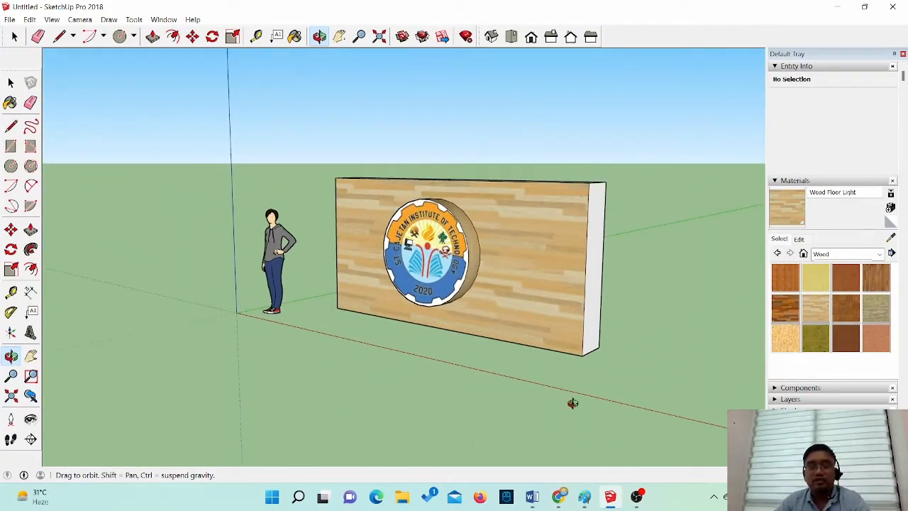
middle_click_drag(573, 403, 541, 347)
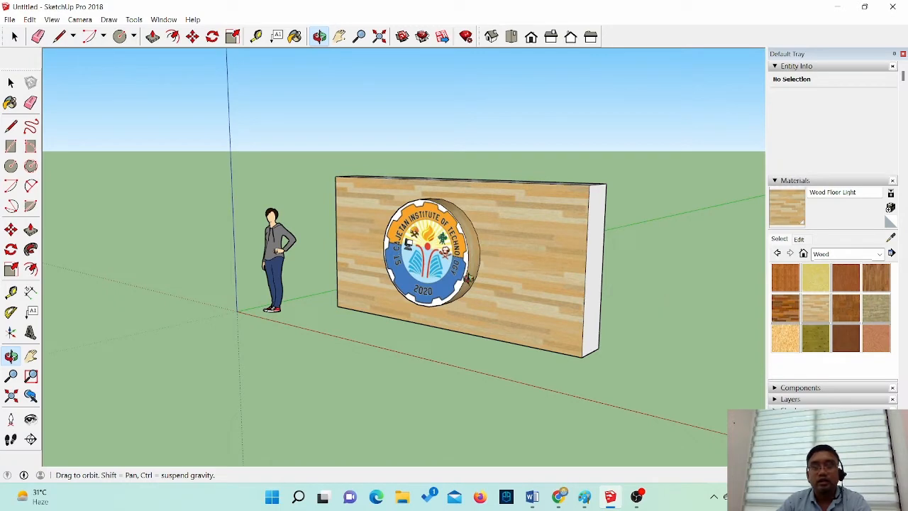
mouse_move(641, 357)
left_mouse_down()
mouse_move(620, 323)
mouse_move(618, 373)
mouse_move(626, 358)
left_mouse_up()
scroll(376, 298, "down", 2)
scroll(633, 410, "up", 1)
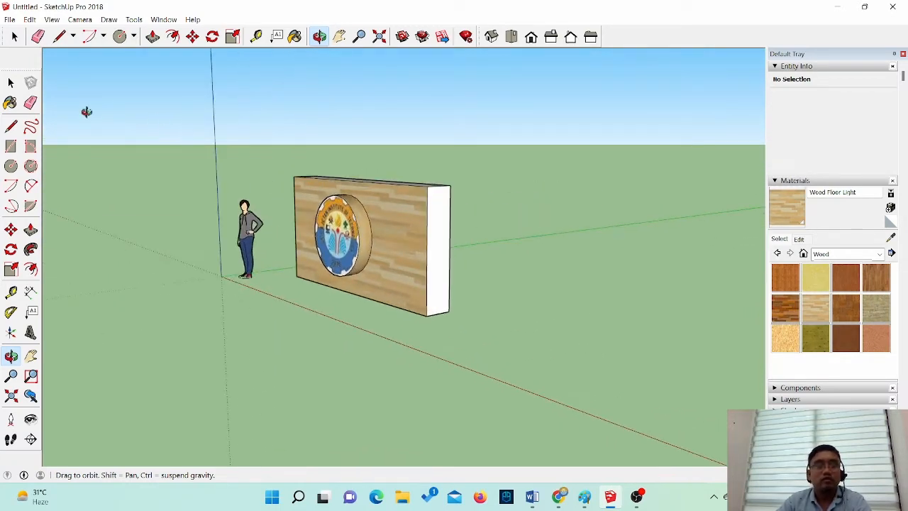
key("r")
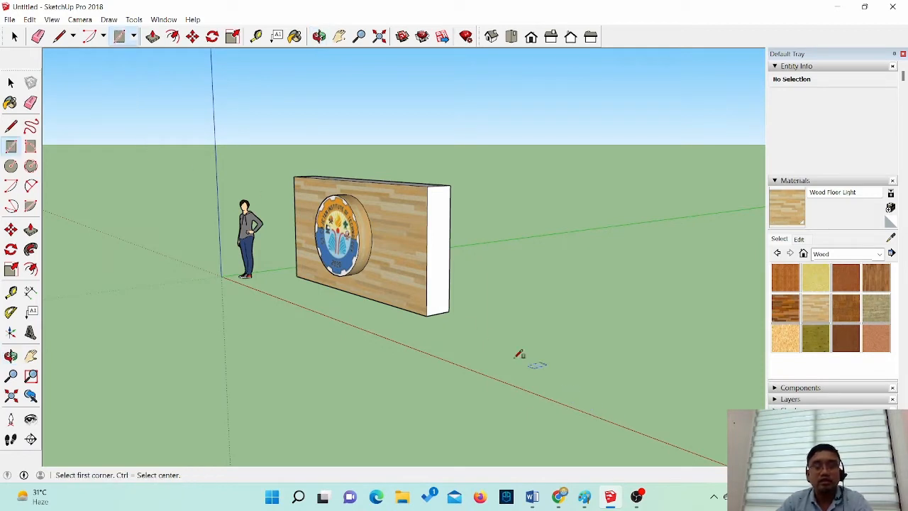
left_click(467, 324)
left_click(622, 374)
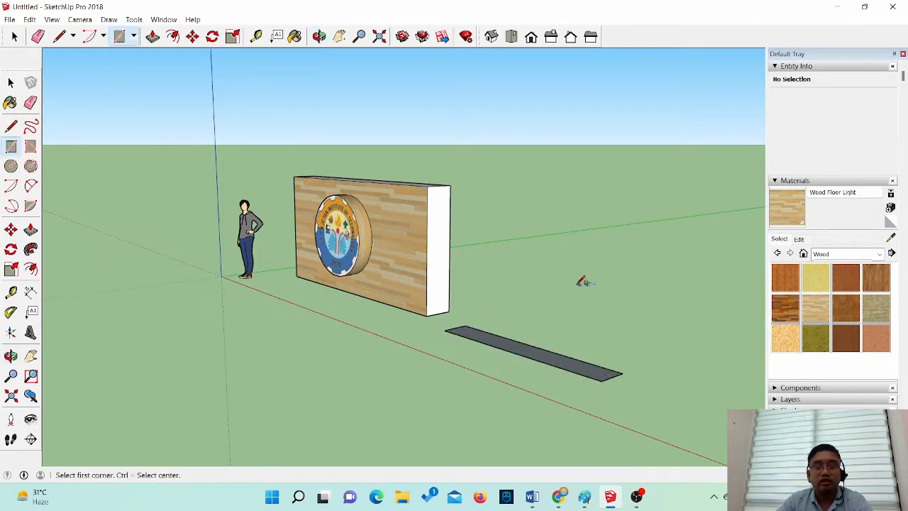
key("p")
left_click_drag(566, 367, 581, 155)
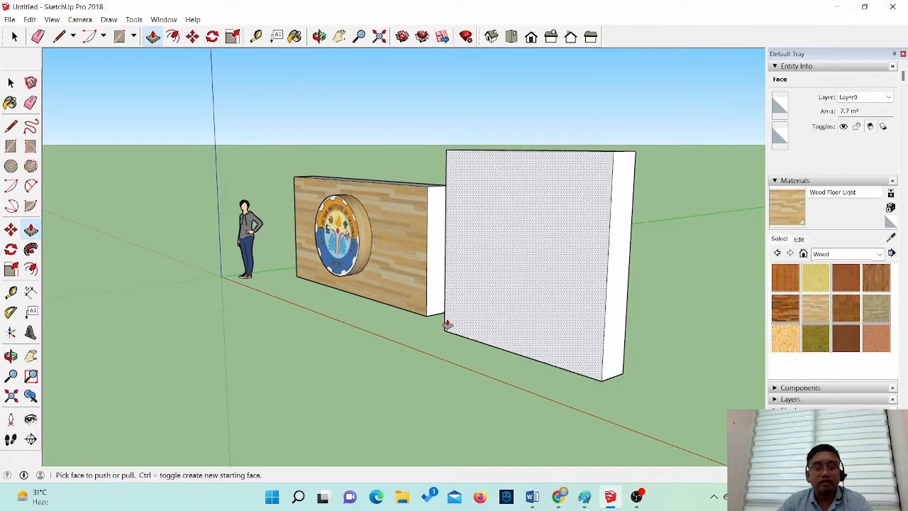
Draw a tall upright rectangle on the second slab's front face and offset its outline slightly inward
key("r")
left_click(479, 181)
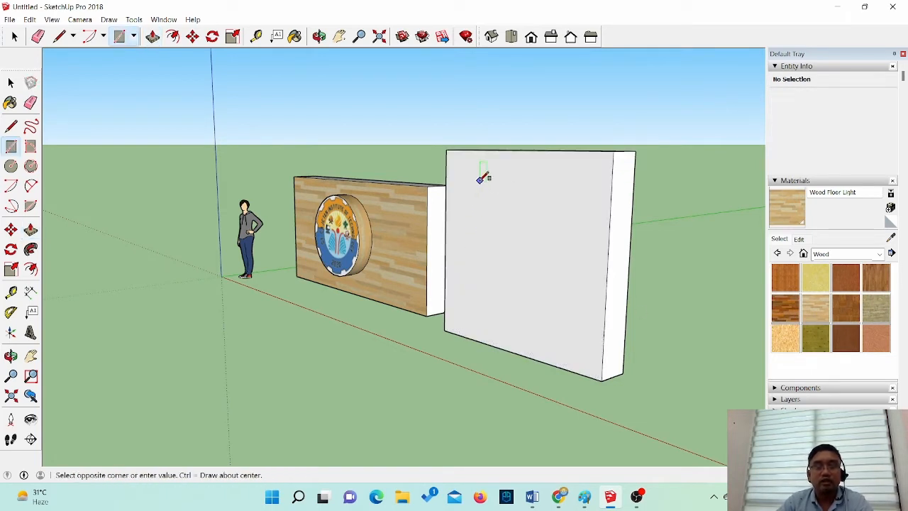
left_click(556, 360)
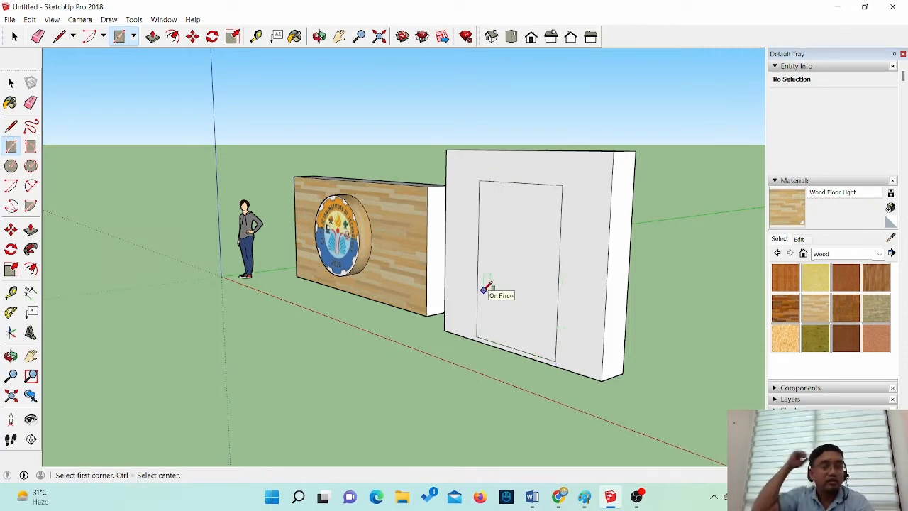
left_click(173, 36)
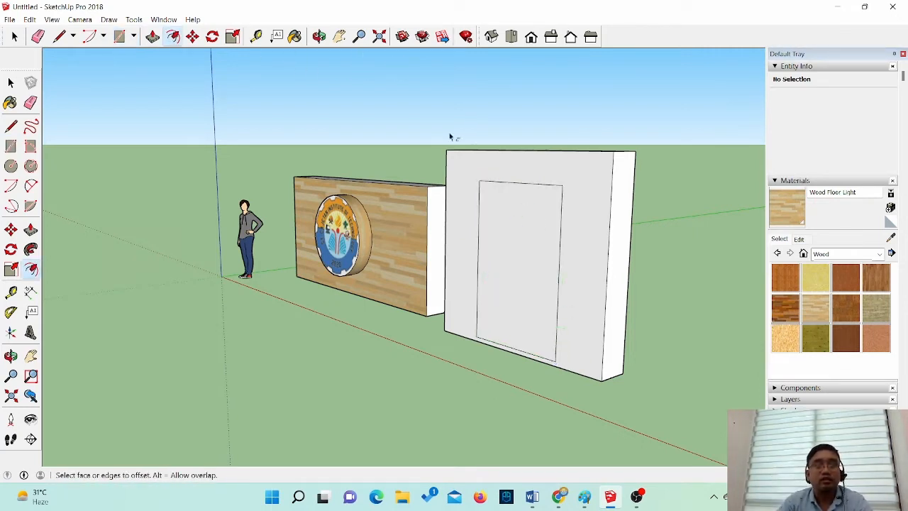
left_click(514, 183)
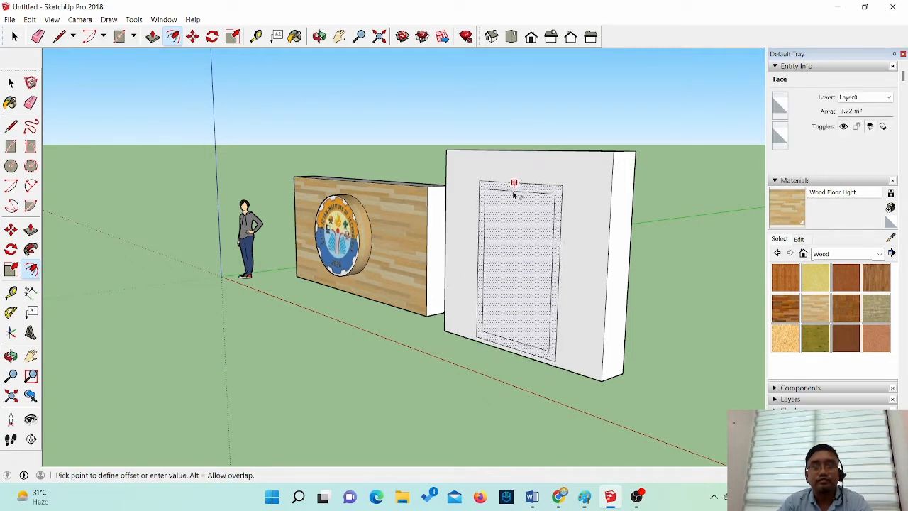
left_click(515, 195)
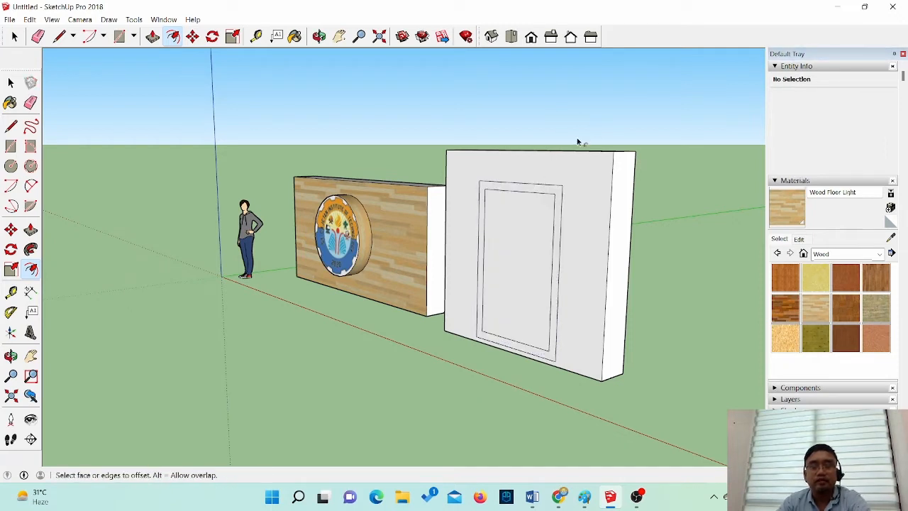
Push/pull the inner rectangle outward from the second slab into a raised panel and select the panel's front face
key("p")
left_click(515, 246)
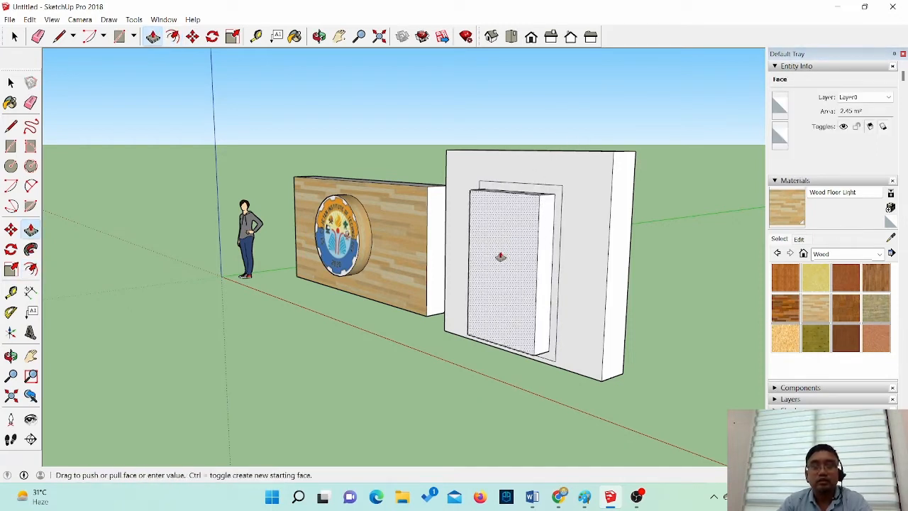
left_click(467, 221)
middle_click_drag(415, 355, 492, 405)
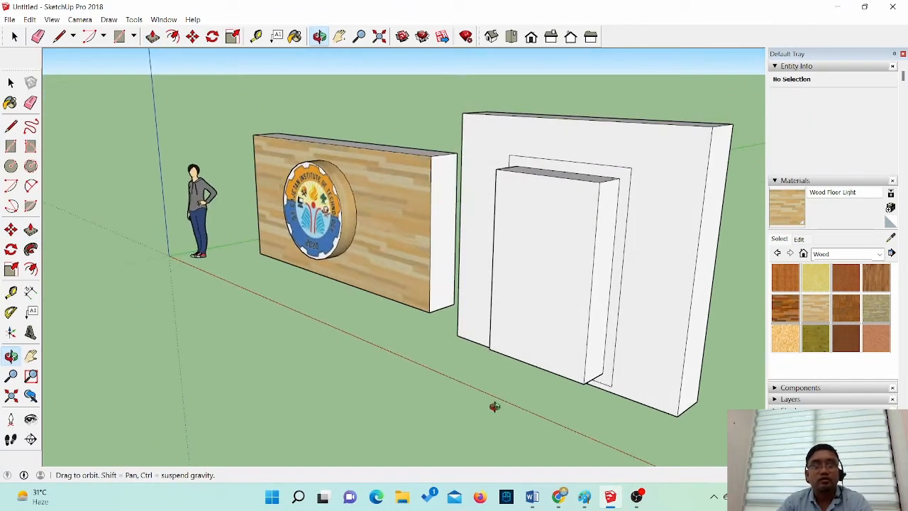
left_click(14, 36)
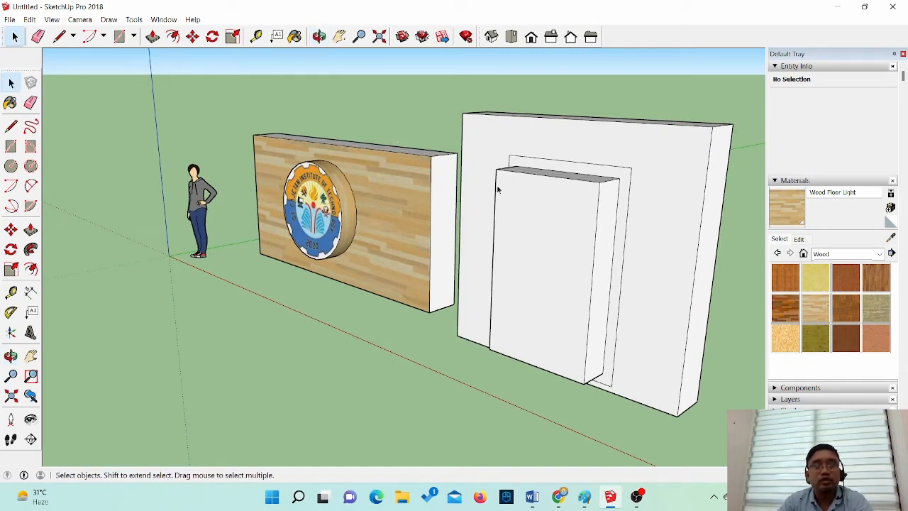
left_click(539, 264)
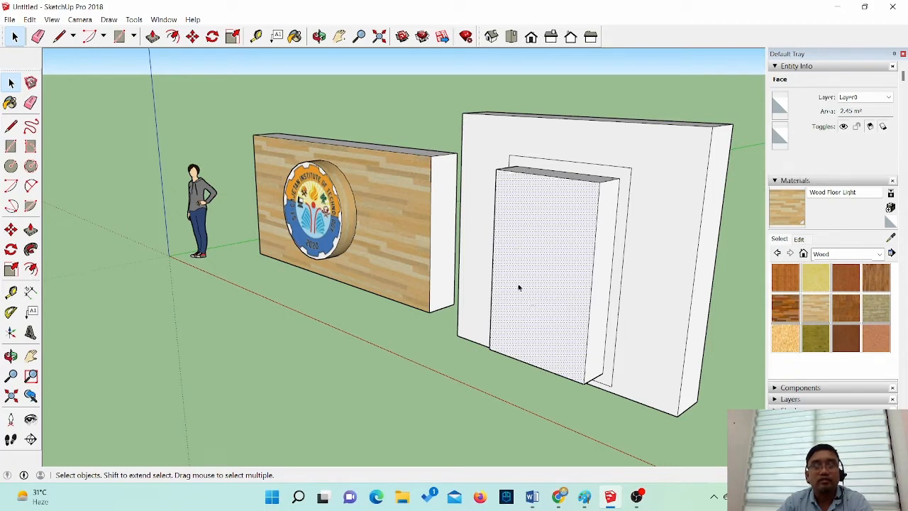
Import images.jpg from the Pictures folder as a texture and place it across the raised panel's front face from its lower corner
left_click(11, 20)
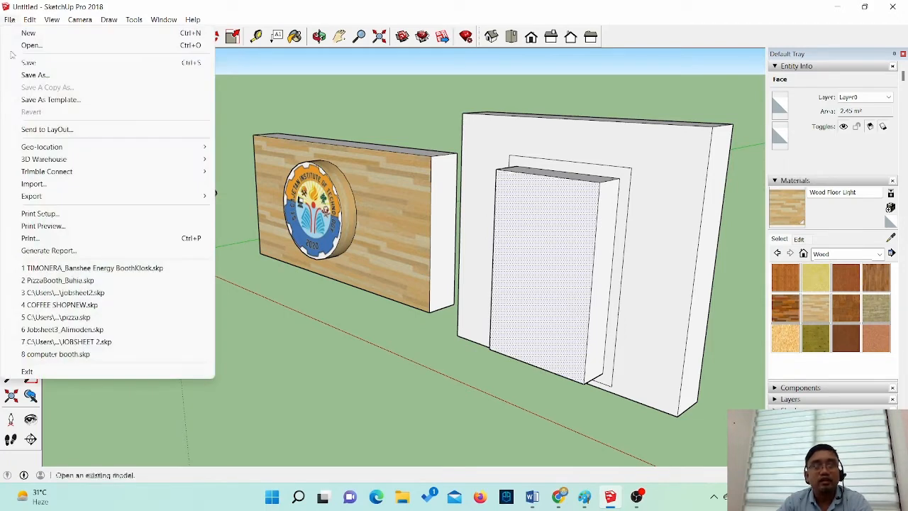
left_click(28, 182)
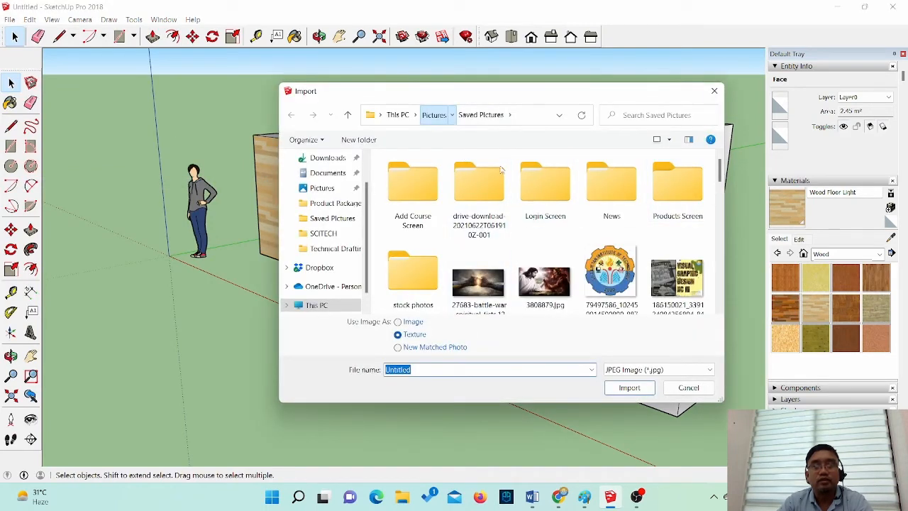
left_click(434, 115)
scroll(547, 227, "down", 1)
scroll(547, 227, "down", 3)
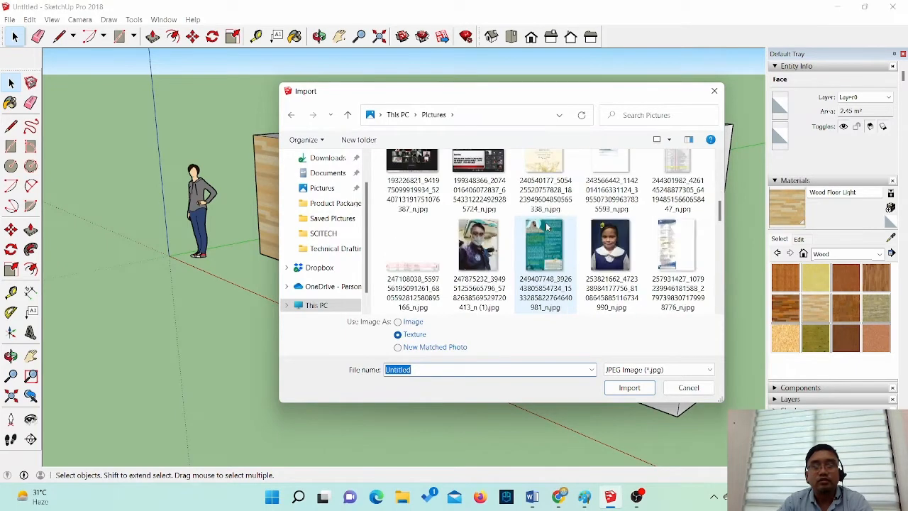
scroll(522, 254, "down", 3)
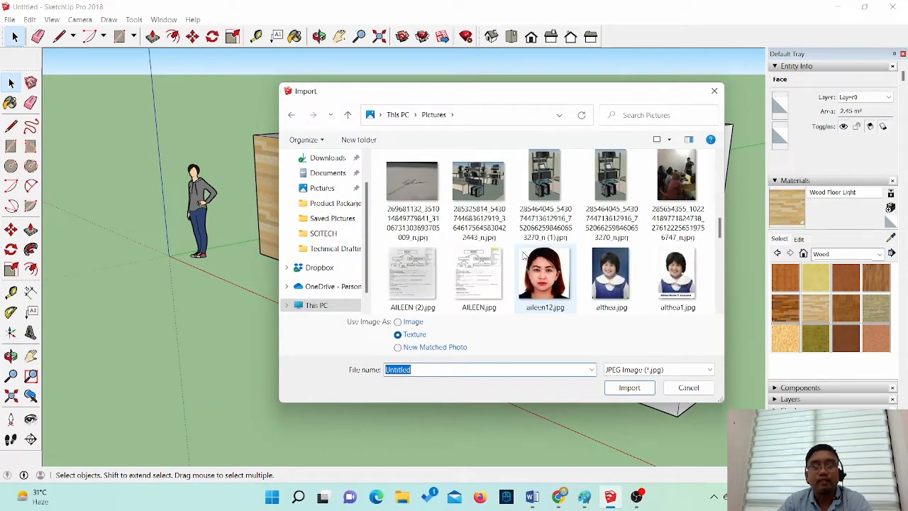
scroll(546, 262, "down", 3)
double_click(480, 261)
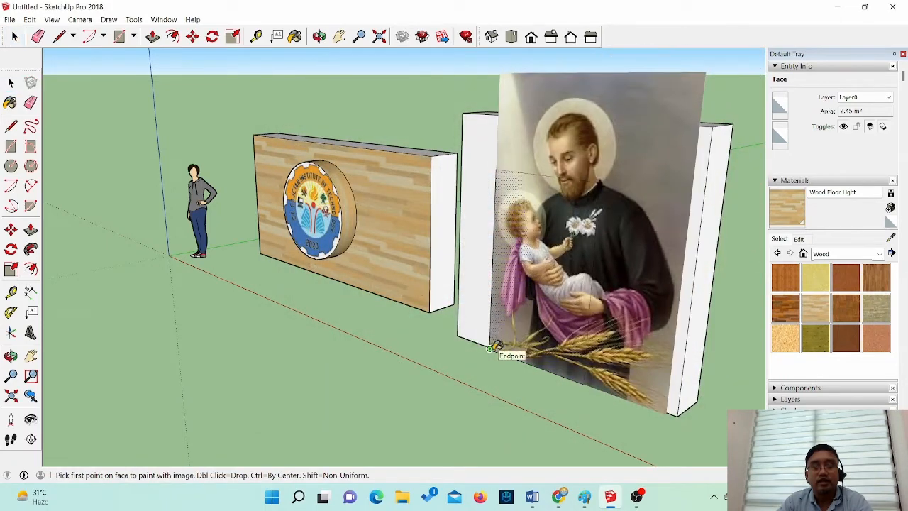
left_click(489, 348)
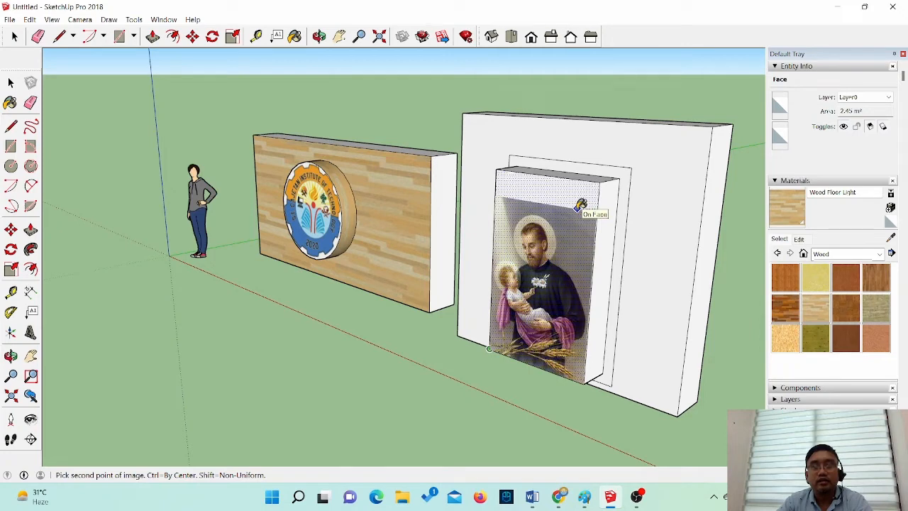
left_click(580, 206)
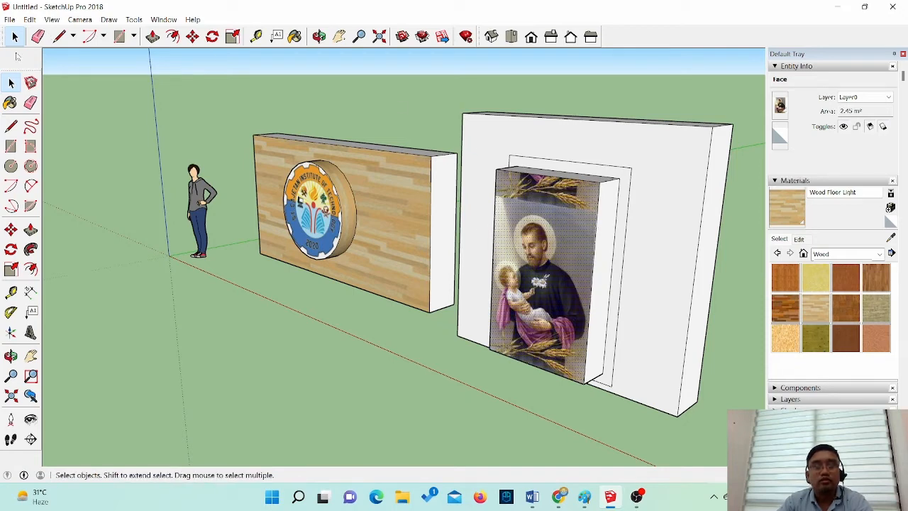
Adjust the panel's texture position, stretching the picture's two upper corners up to the panel's upper corners
right_click(537, 254)
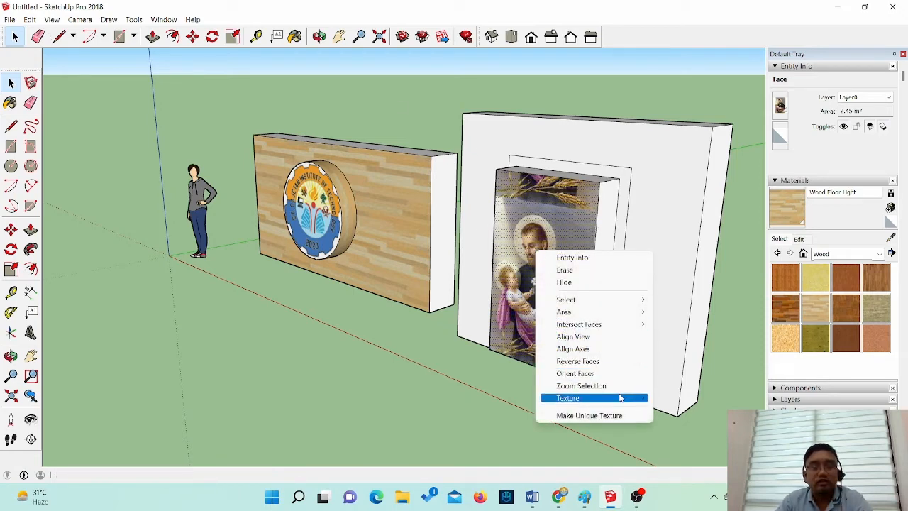
mouse_move(620, 398)
left_click(679, 398)
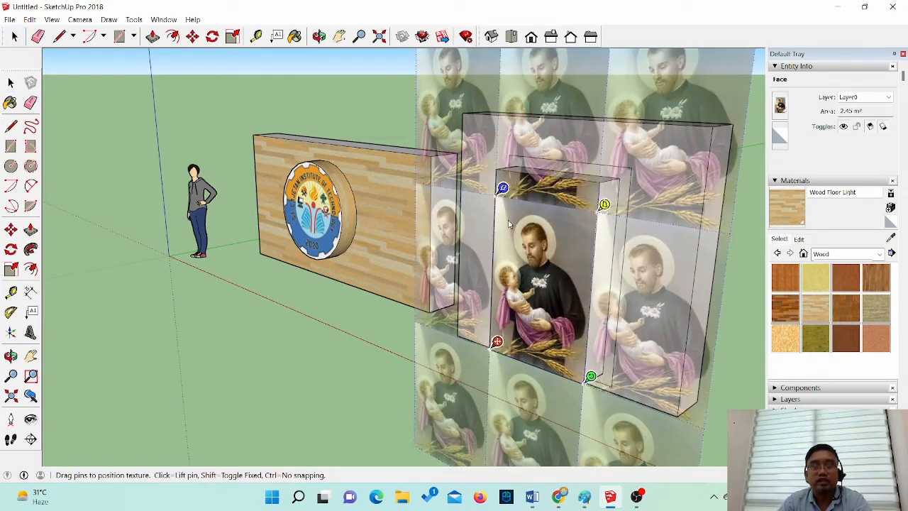
key("shift")
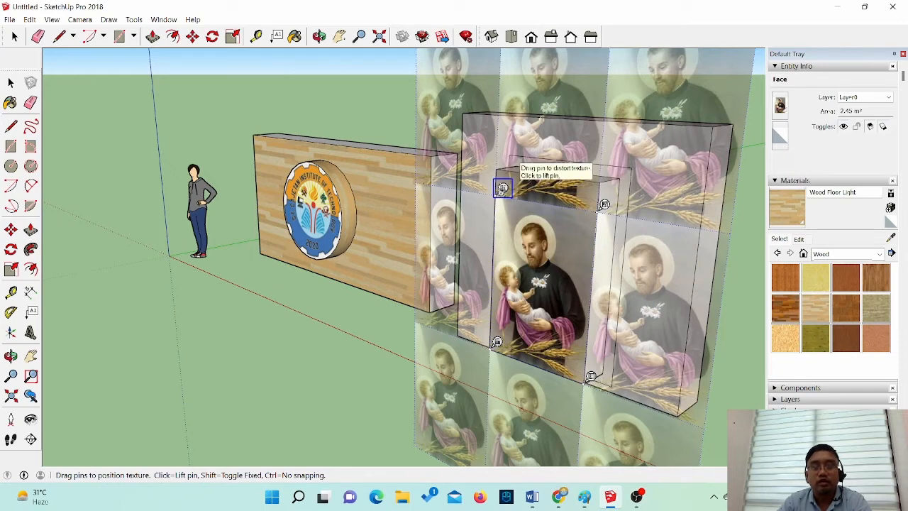
left_click_drag(503, 188, 503, 162)
left_click_drag(604, 205, 608, 174)
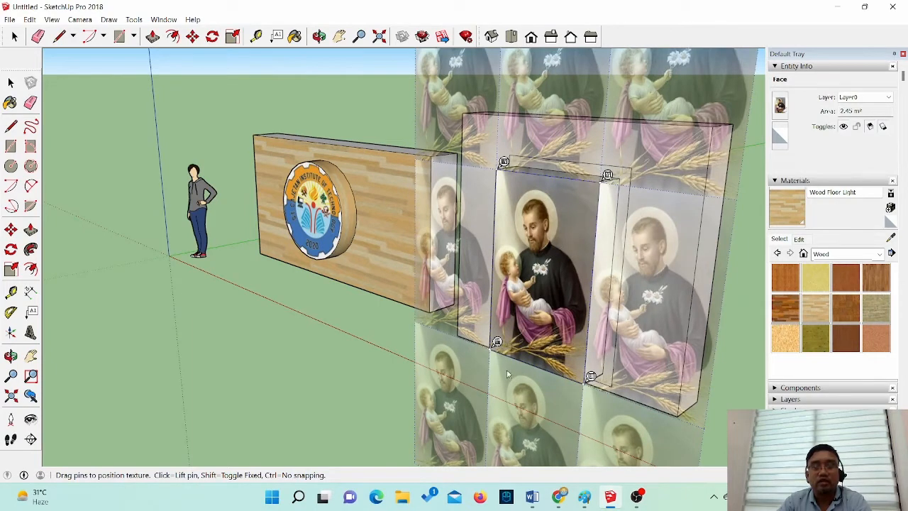
key("shift")
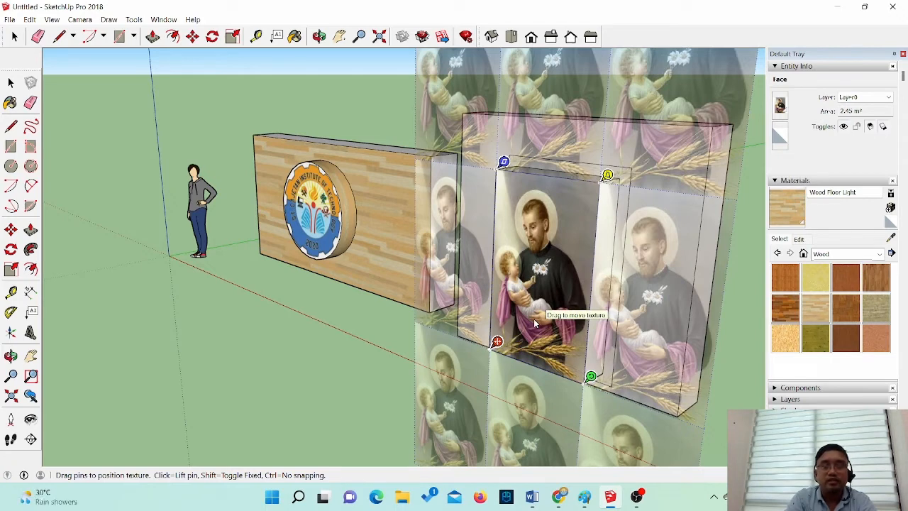
key("Return")
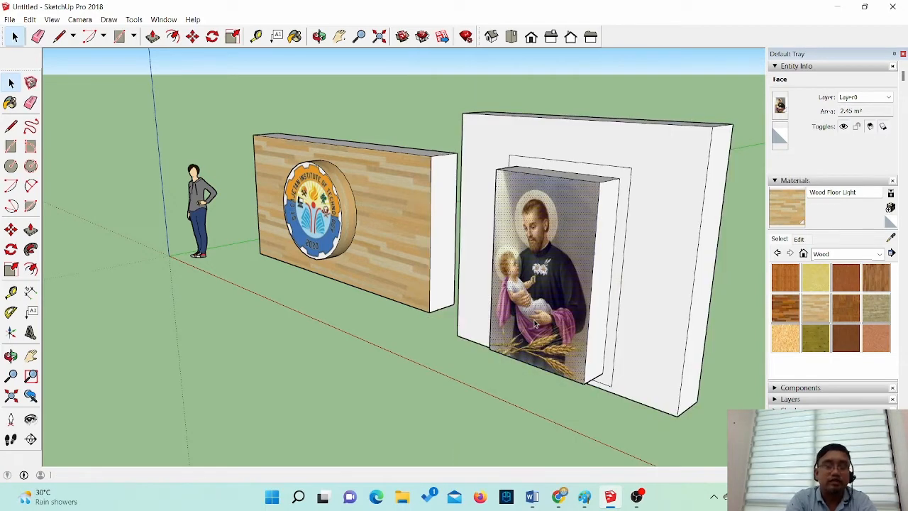
Push/pull the picture-textured panel face back into the second slab
key("o")
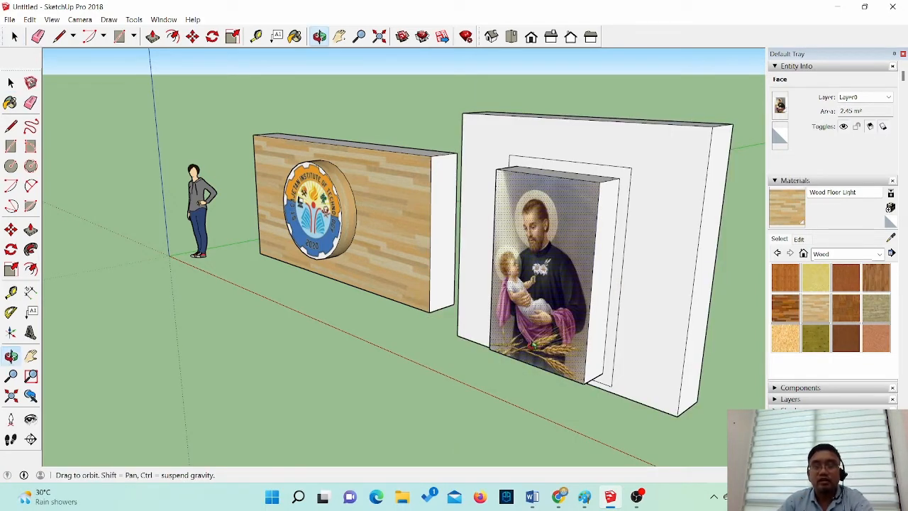
left_click_drag(448, 324, 412, 323)
middle_click_drag(580, 322, 445, 288)
left_click_drag(445, 288, 426, 329)
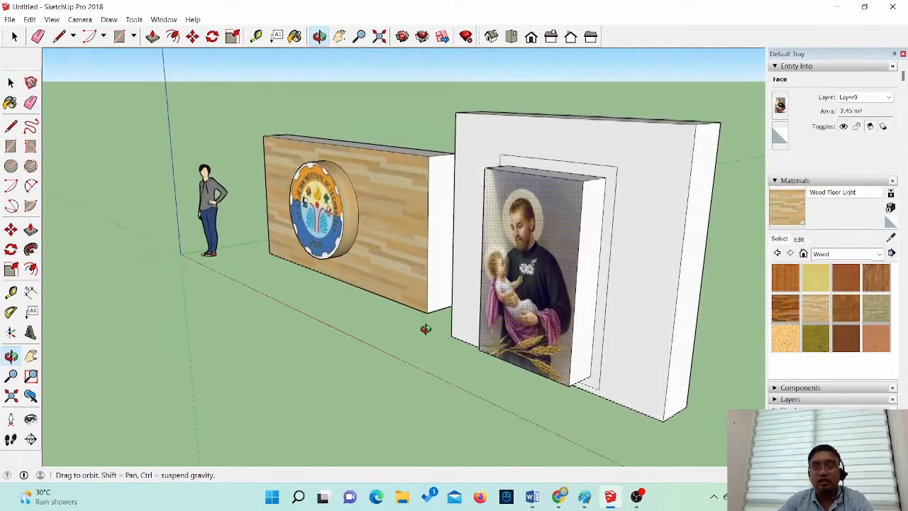
key("p")
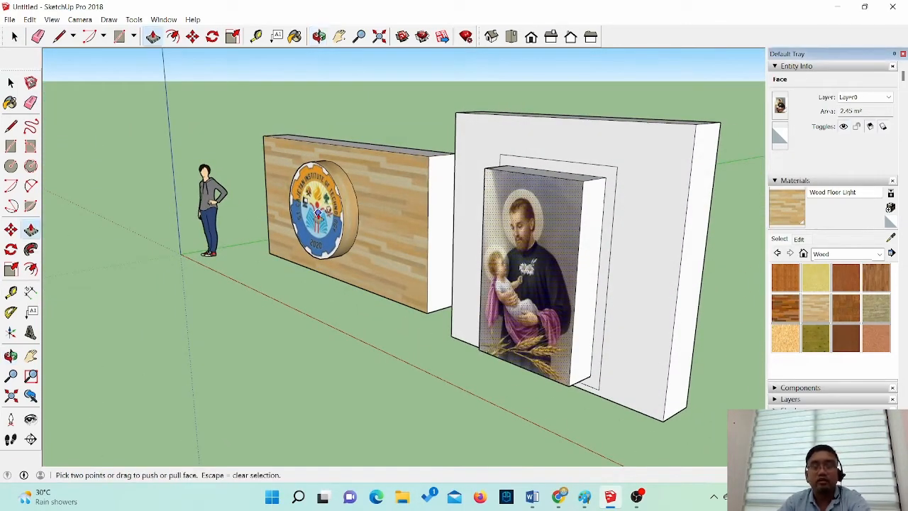
left_click_drag(531, 247, 552, 234)
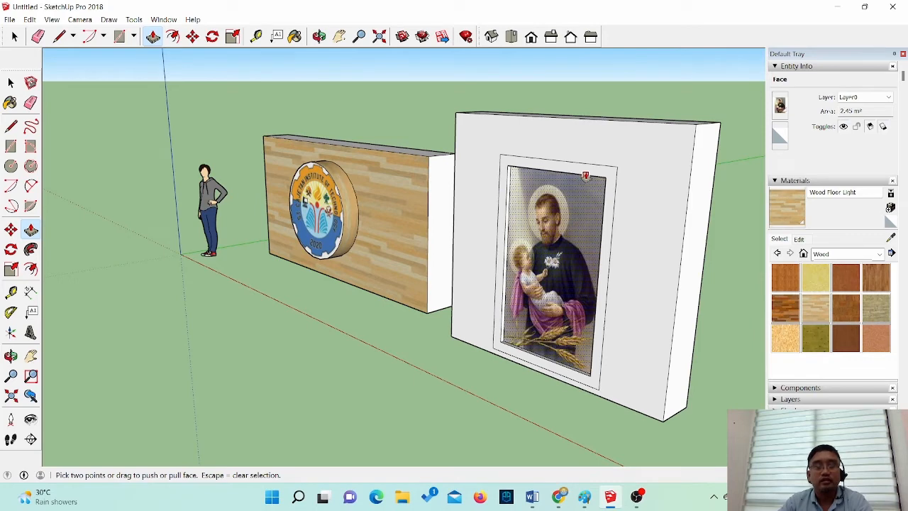
Select the narrow border face around the picture and push/pull it slightly outward into a raised frame
left_click(14, 36)
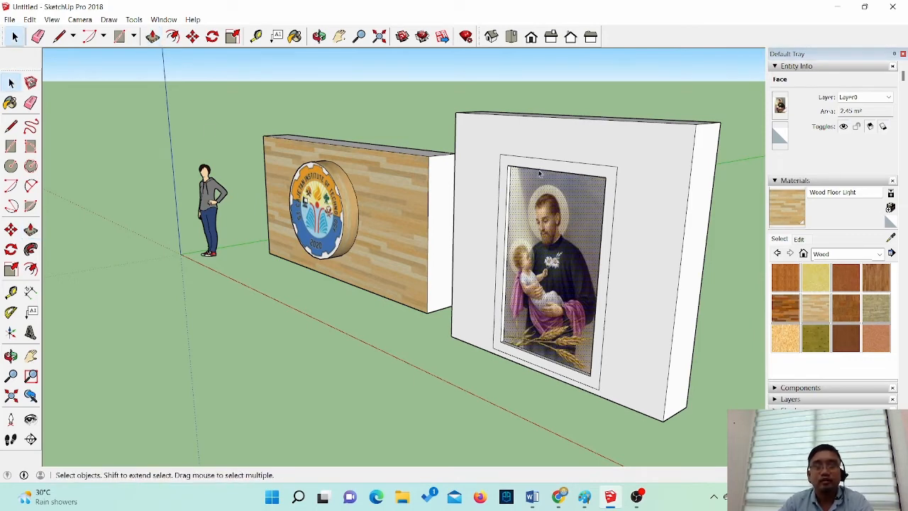
left_click(551, 169)
key("p")
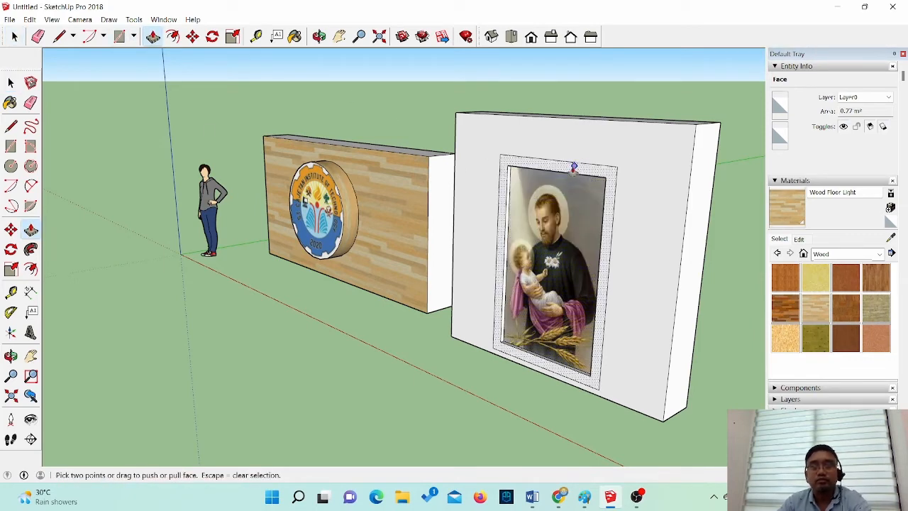
left_click_drag(567, 174, 564, 175)
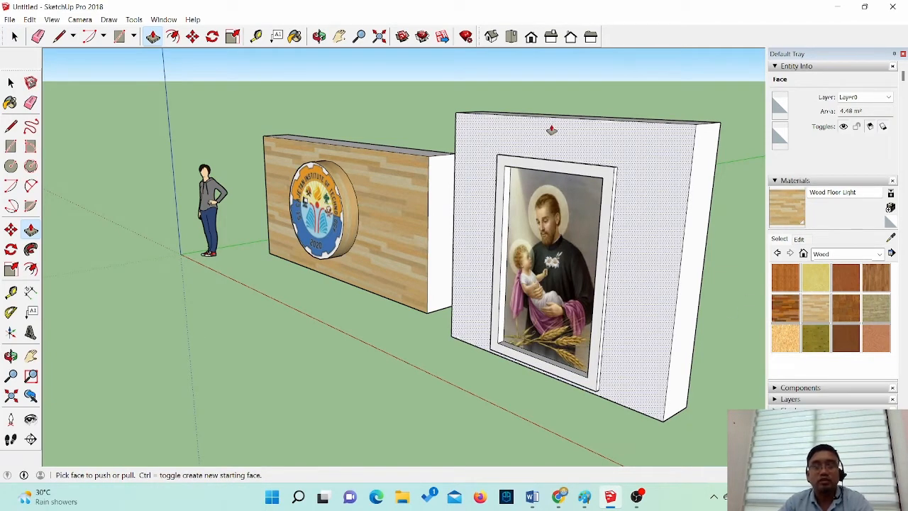
Draw a small rectangle on the ground beside the second slab and push/pull it up into a low block
scroll(551, 130, "down", 4)
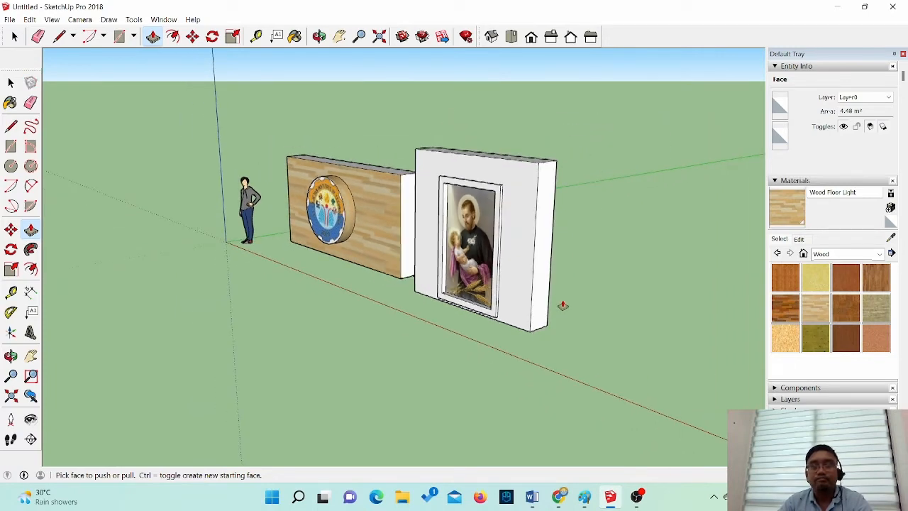
scroll(563, 305, "up", 1)
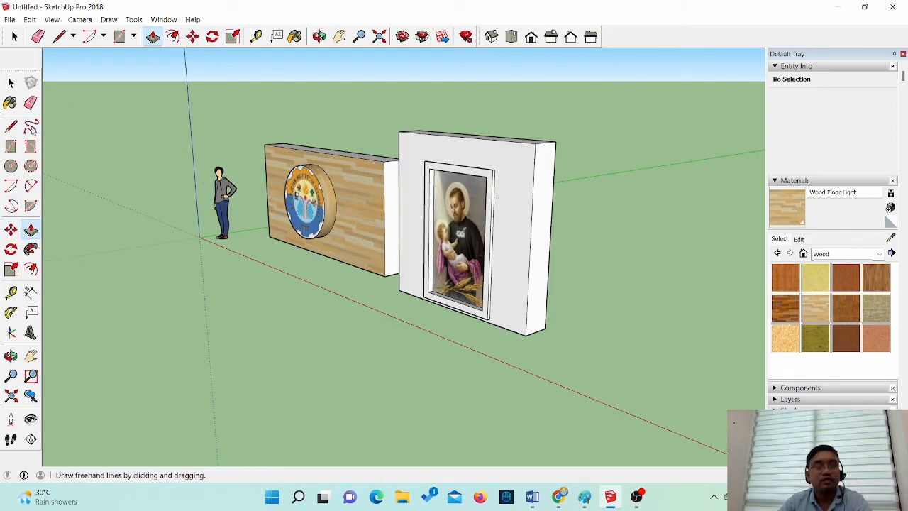
left_click(11, 146)
left_click(583, 331)
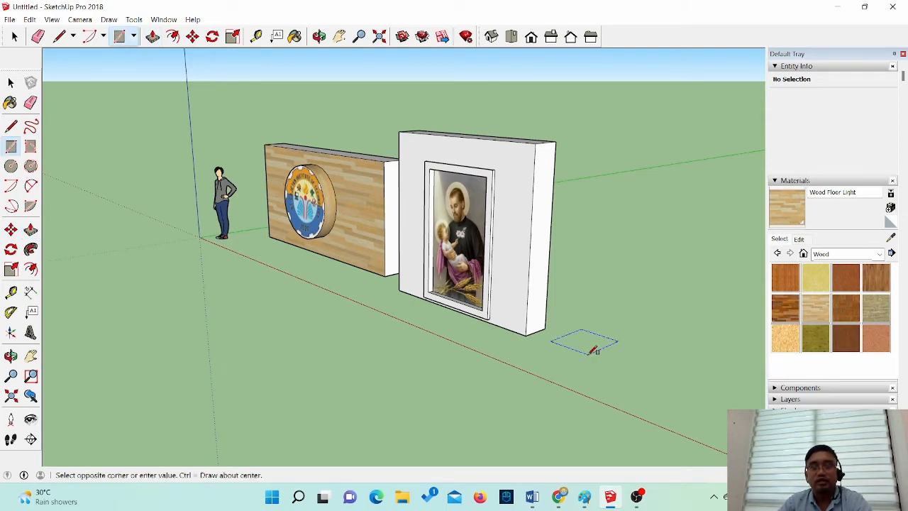
left_click(591, 353)
scroll(603, 376, "up", 5)
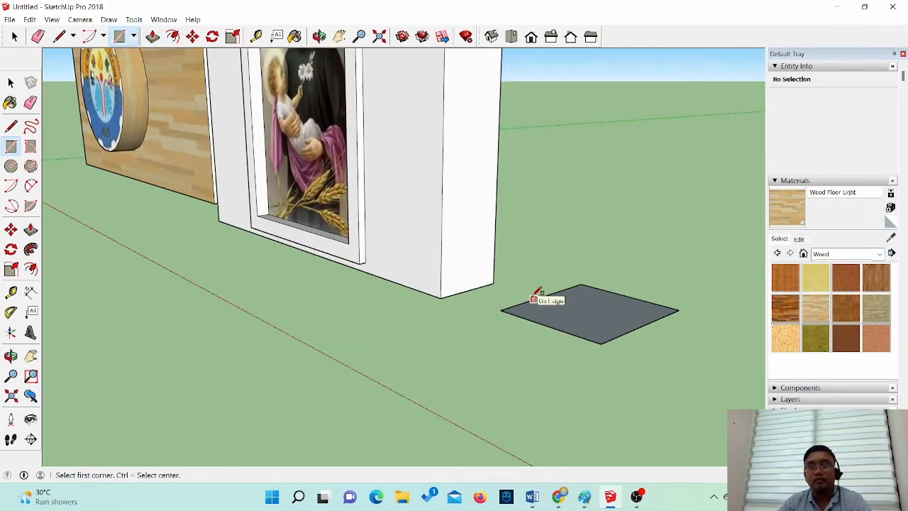
key("p")
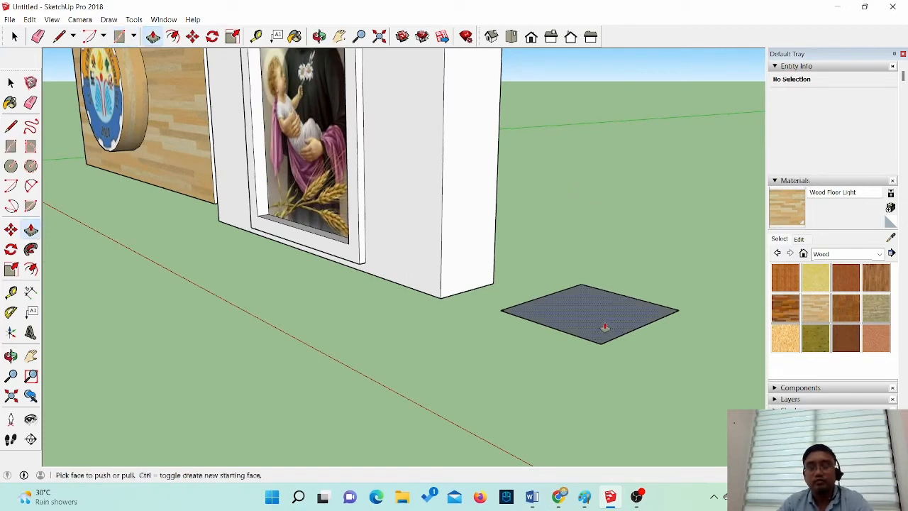
left_click(604, 327)
left_click(605, 306)
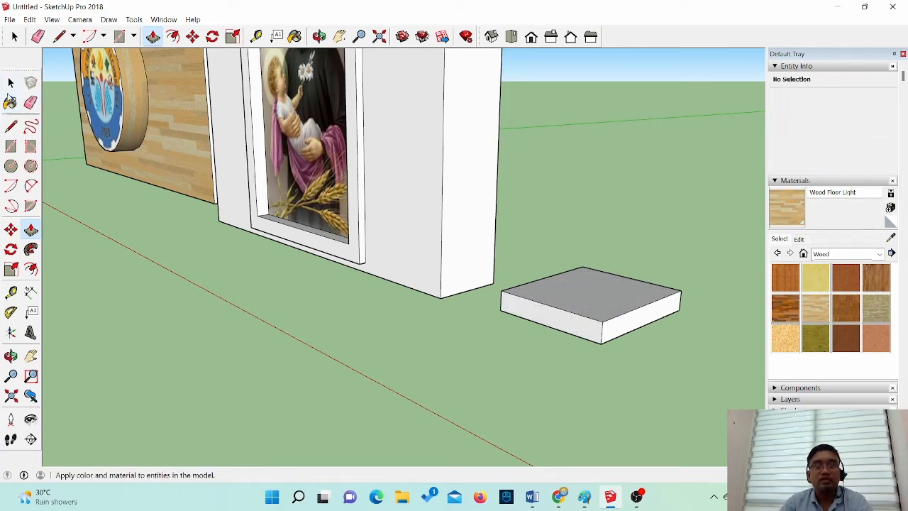
Select the low block's top face and import the picture fimg.jpg as a texture
left_click(11, 83)
left_click(598, 310)
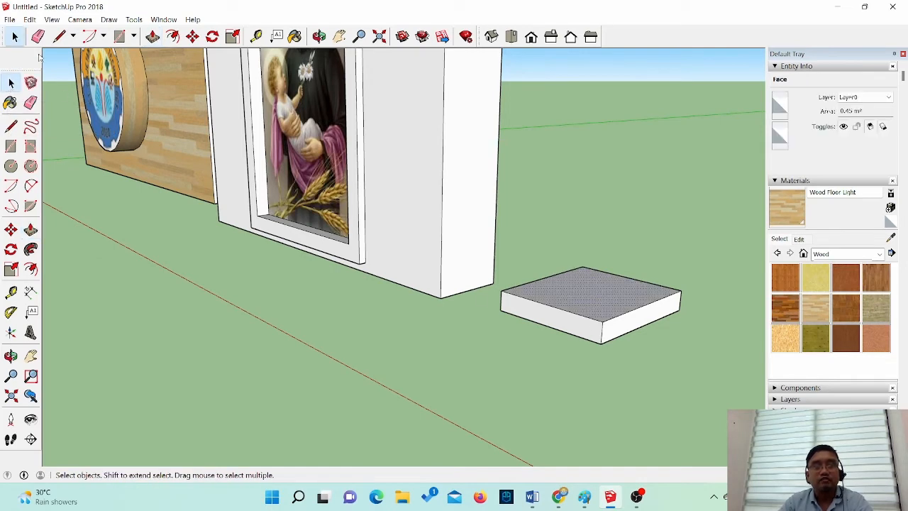
left_click(7, 19)
left_click(42, 182)
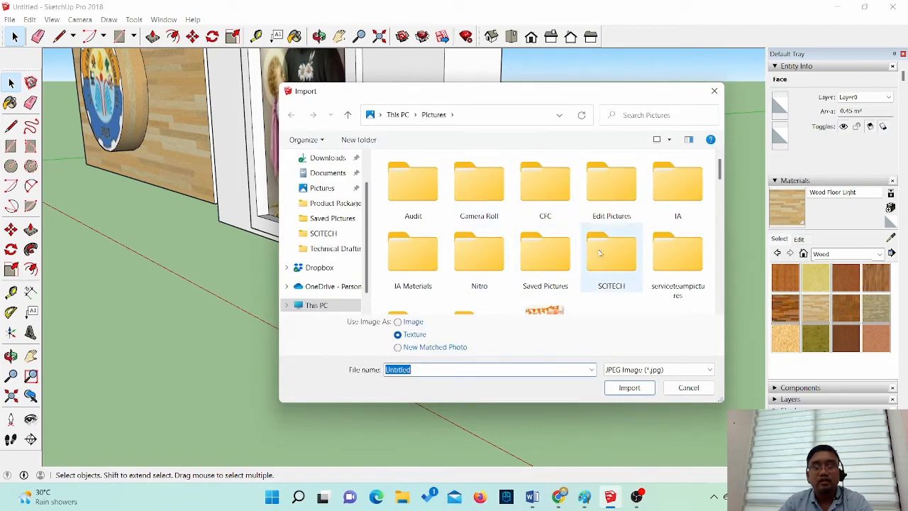
scroll(600, 249, "down", 2)
scroll(600, 250, "down", 2)
scroll(600, 249, "up", 2)
scroll(601, 250, "down", 1)
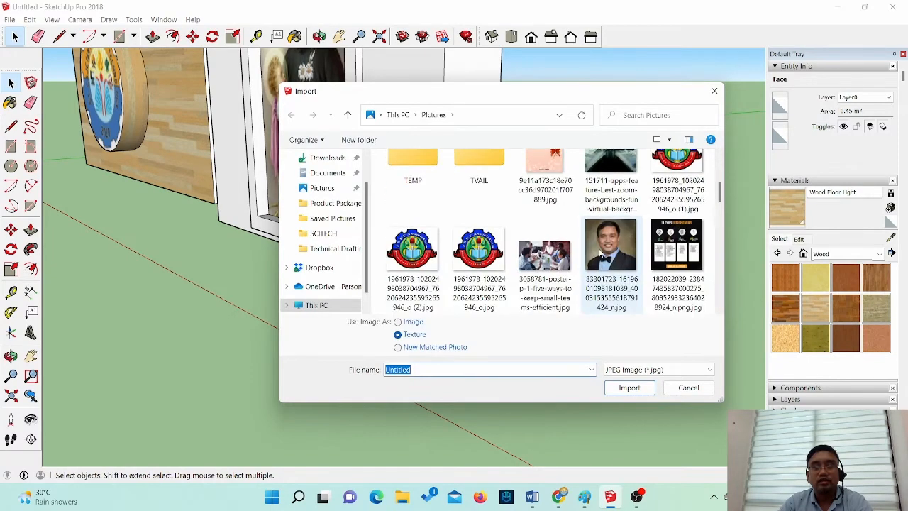
scroll(601, 253, "up", 1)
scroll(601, 253, "down", 4)
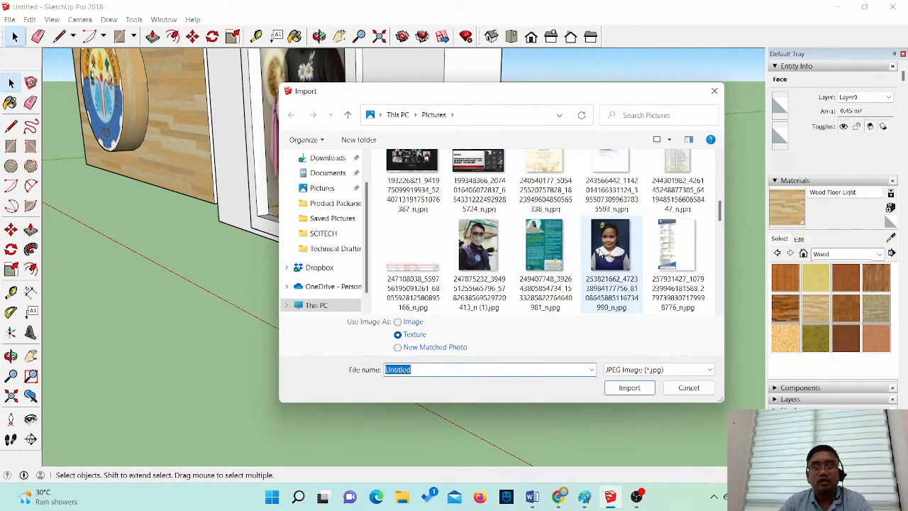
scroll(600, 253, "up", 2)
scroll(601, 250, "down", 3)
scroll(600, 250, "down", 4)
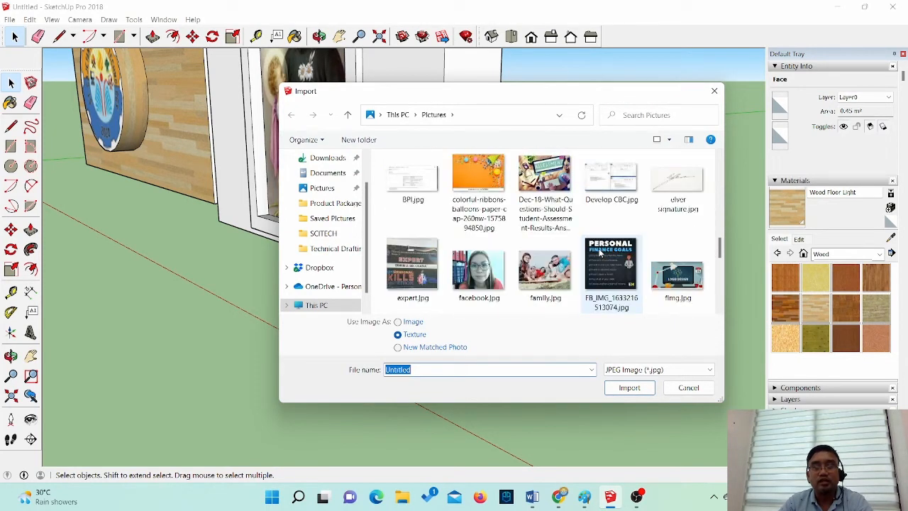
scroll(601, 253, "down", 3)
scroll(600, 255, "up", 2)
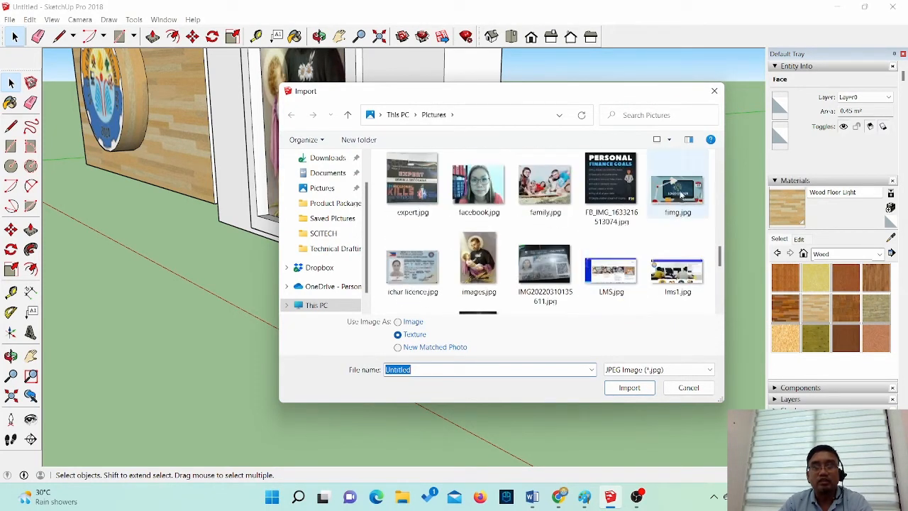
left_click(680, 194)
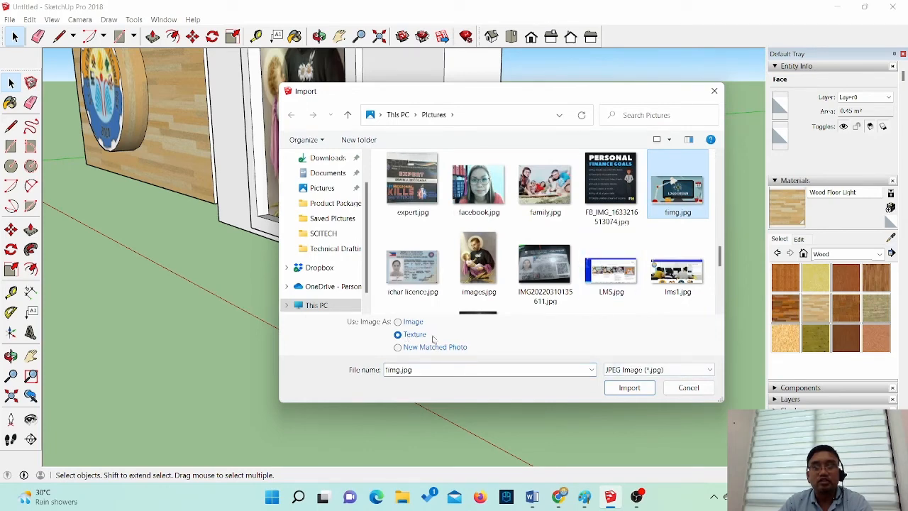
left_click(628, 387)
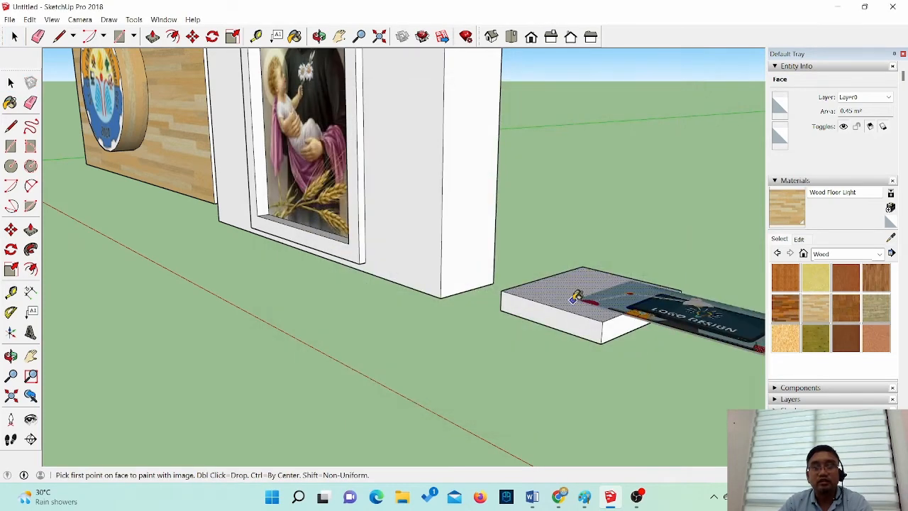
Paint the image onto the low block's top face, starting at its left corner and scaling it to the front edge's length
scroll(561, 292, "up", 3)
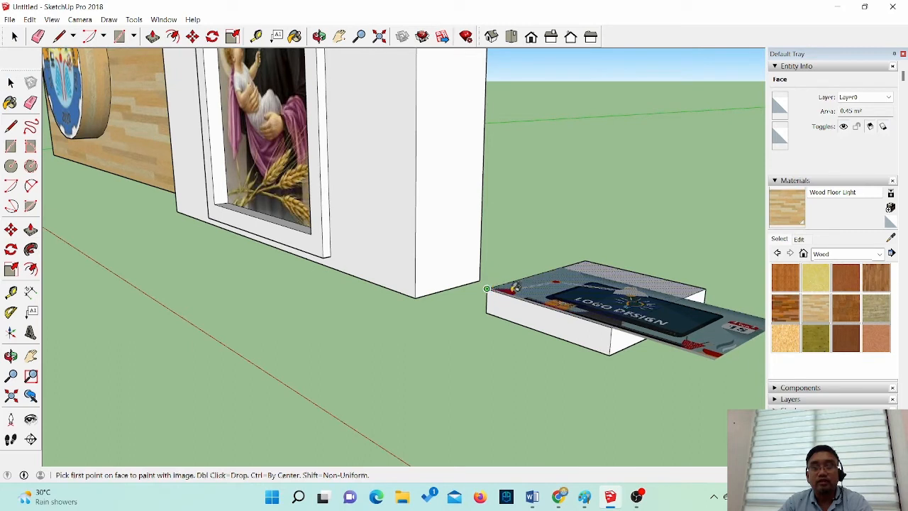
left_click(487, 289)
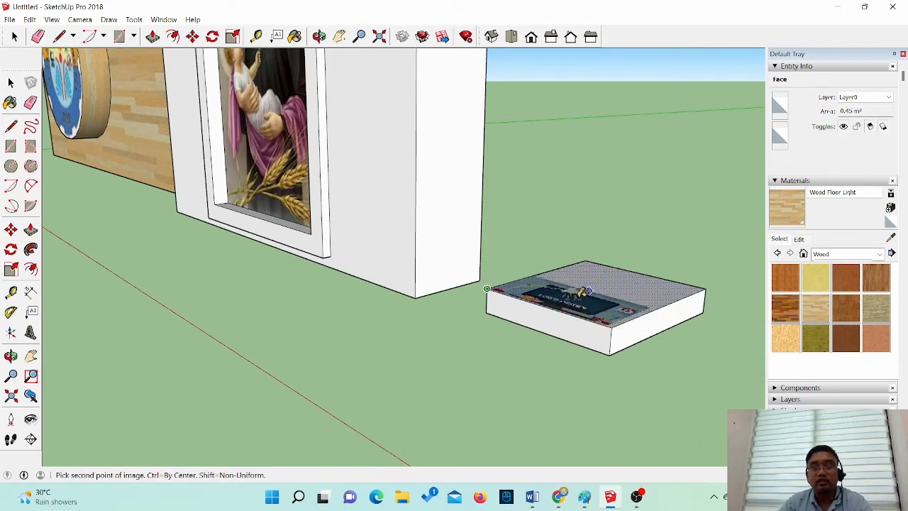
left_click(631, 297)
scroll(596, 284, "up", 2)
scroll(582, 287, "down", 1)
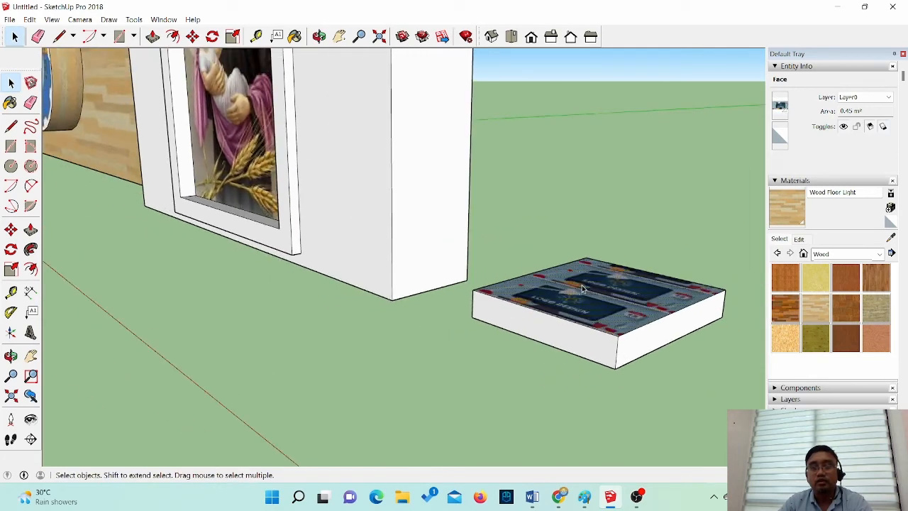
Start adjusting the texture position on the low block's top face
middle_click_drag(706, 298, 725, 383)
right_click(632, 356)
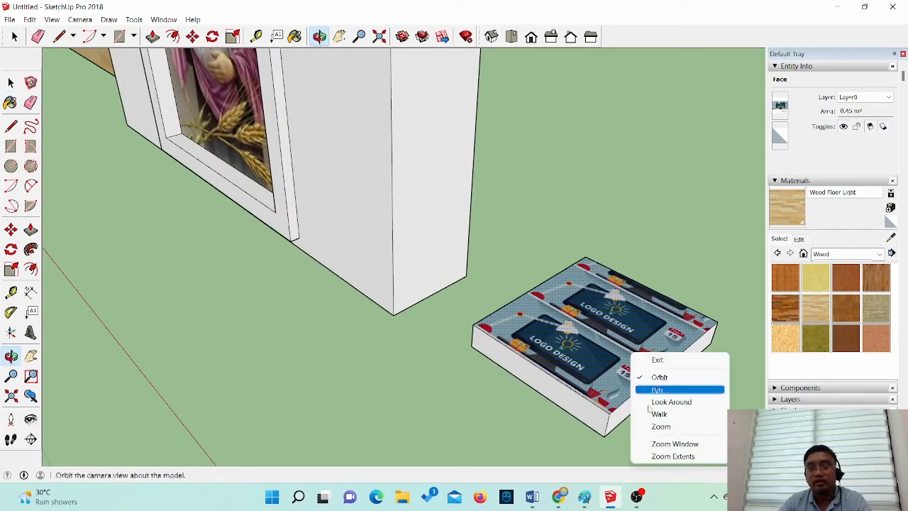
left_click(571, 324)
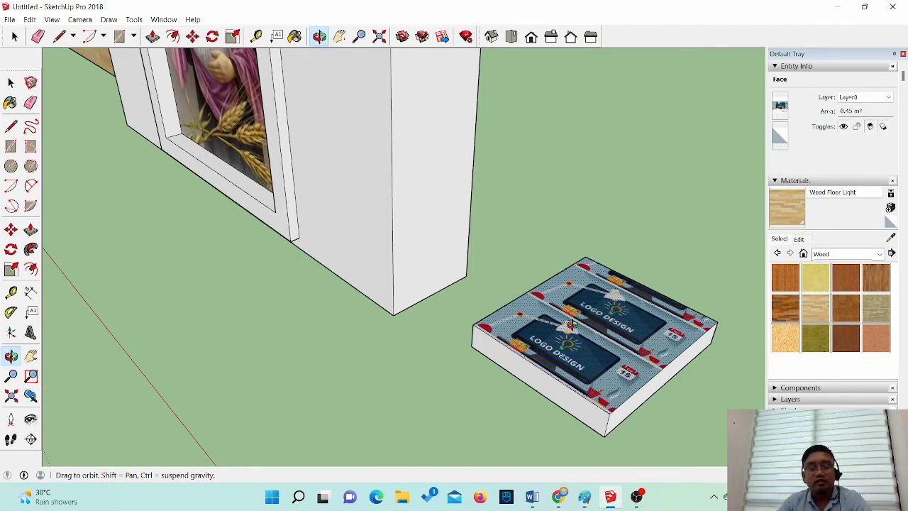
left_click(11, 83)
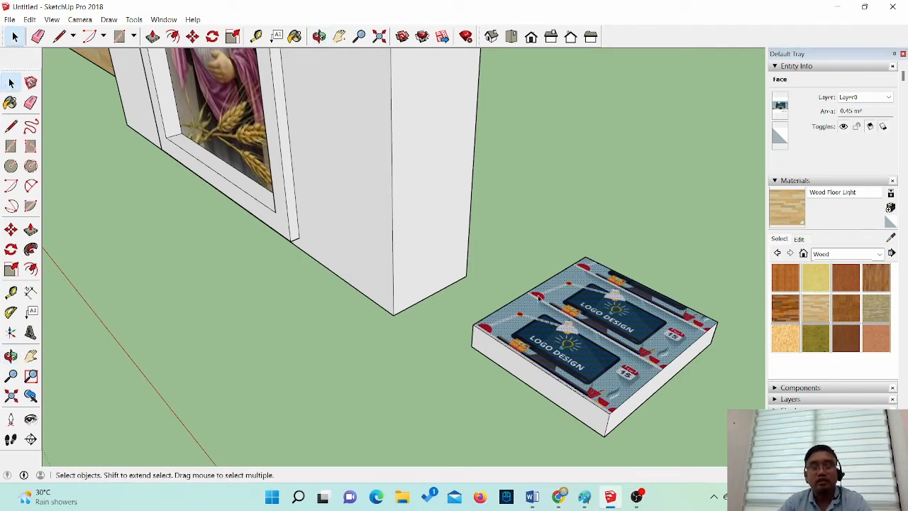
right_click(599, 327)
mouse_move(681, 296)
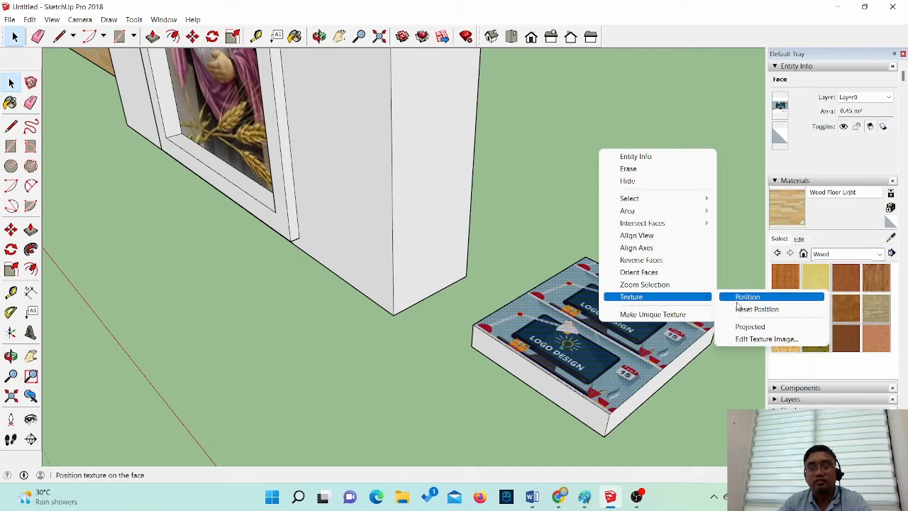
left_click(737, 301)
Try to fit the picture by shifting the texture and moving its two lower free pins to the top face's far corners
left_click_drag(597, 342, 630, 306)
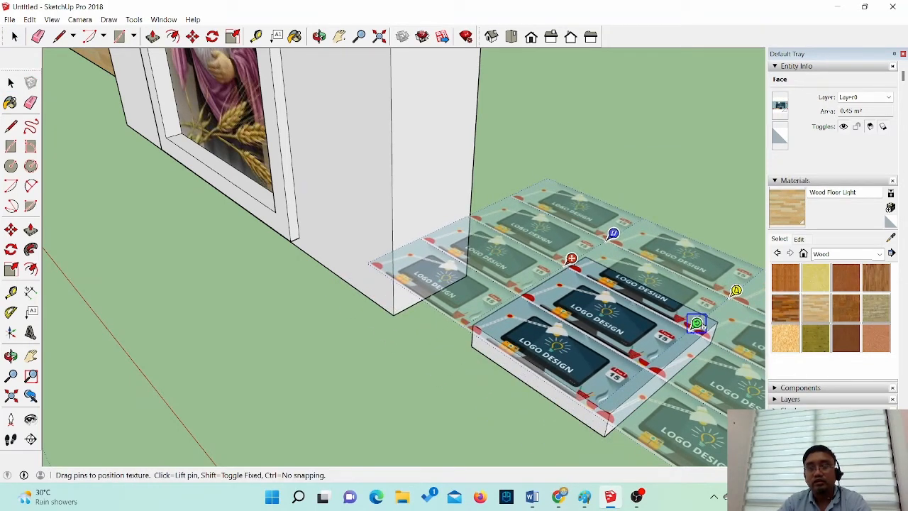
key("shift")
left_click_drag(697, 323, 725, 314)
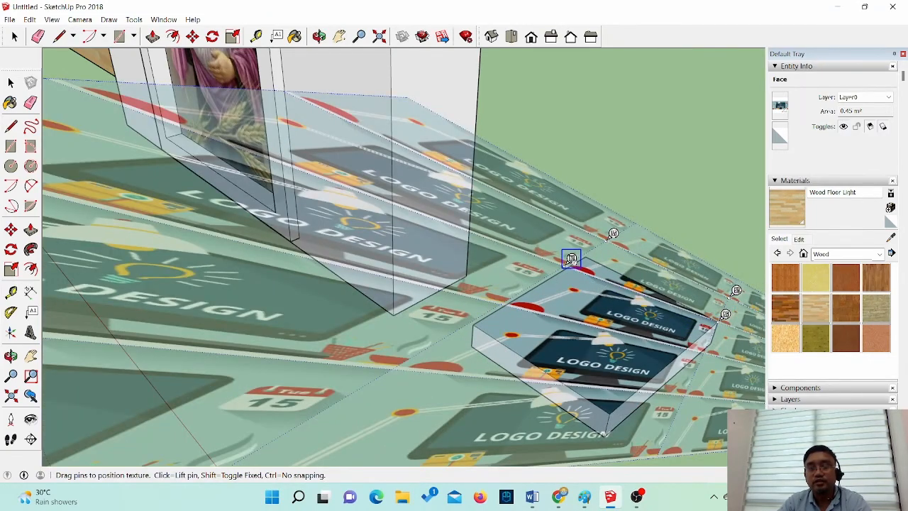
left_click_drag(571, 258, 593, 249)
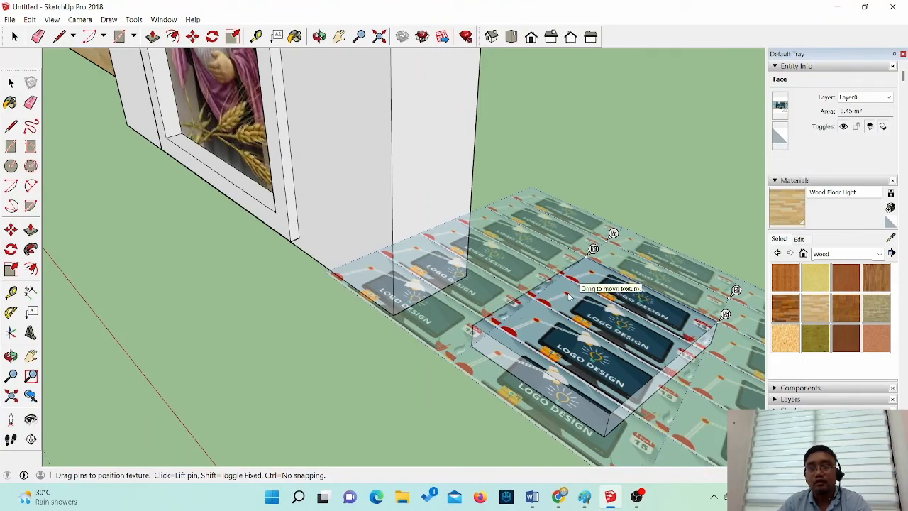
scroll(521, 308, "down", 1, "shift")
scroll(518, 305, "up", 1, "shift")
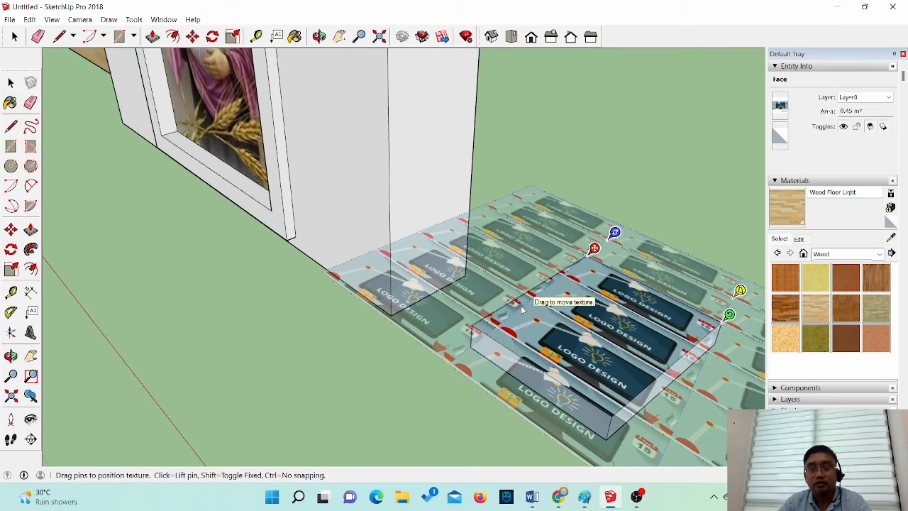
Stretch the texture's four free pins onto the top face's matching corners so one LOGO DESIGN picture fills it, and apply the position
left_click_drag(594, 247, 480, 317)
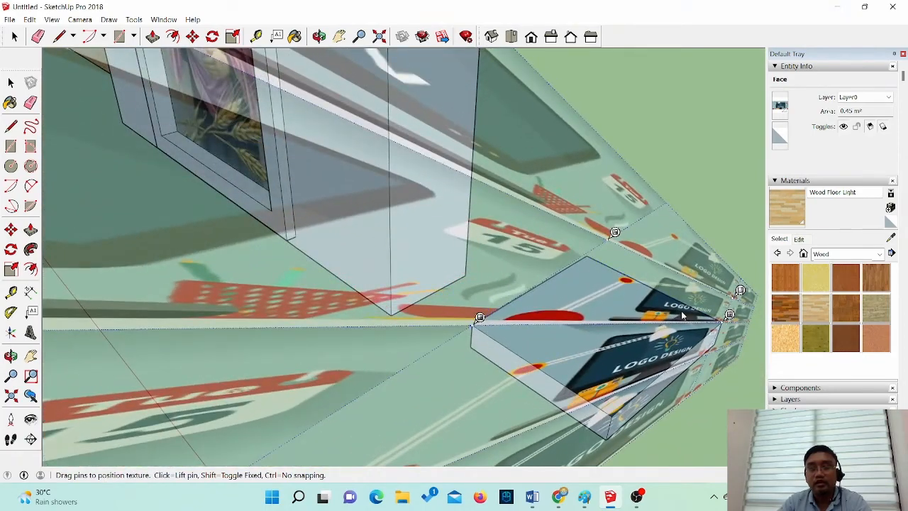
left_click_drag(729, 314, 619, 409)
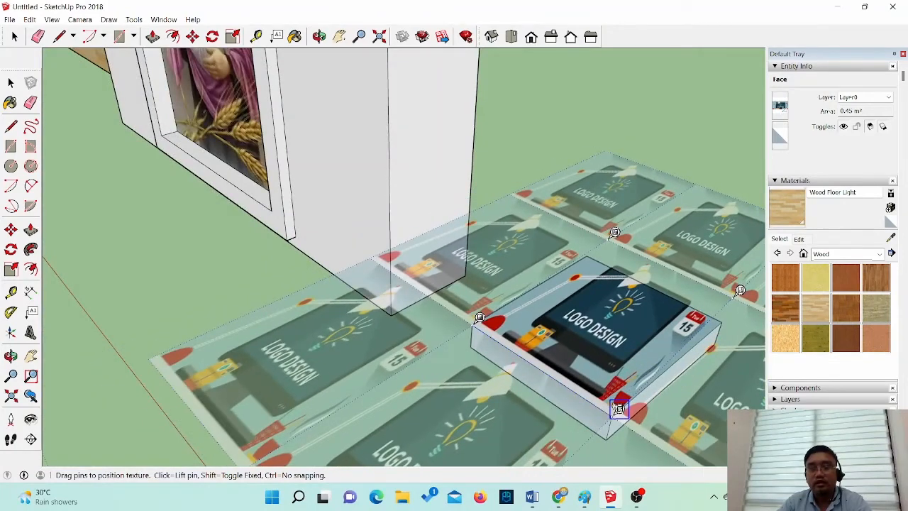
left_click_drag(740, 291, 730, 314)
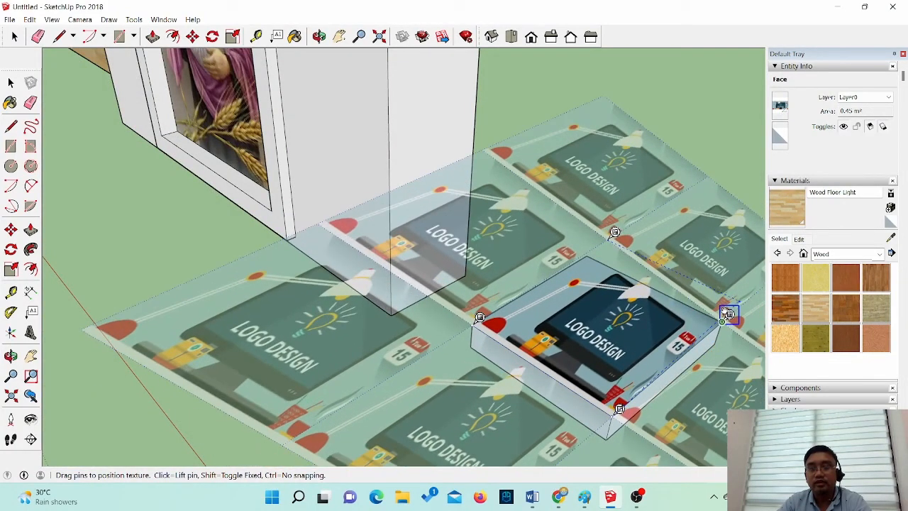
left_click_drag(615, 233, 593, 247)
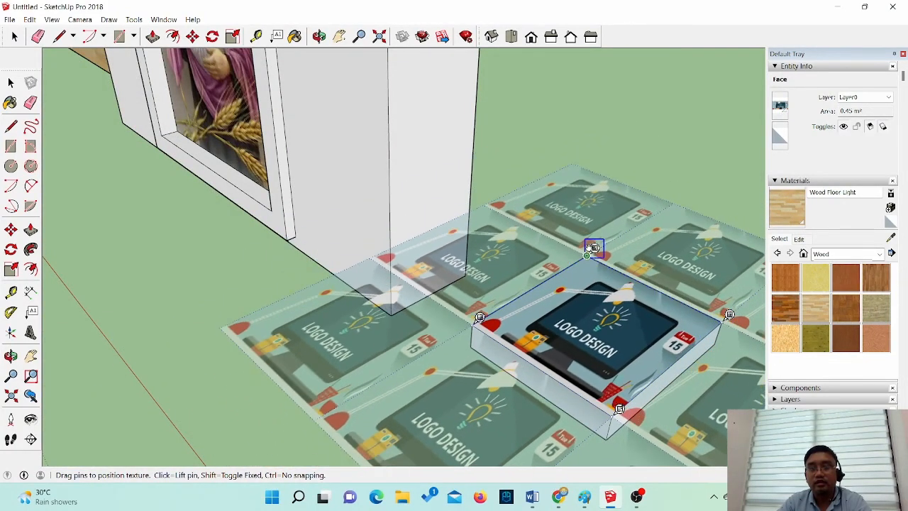
key("shift")
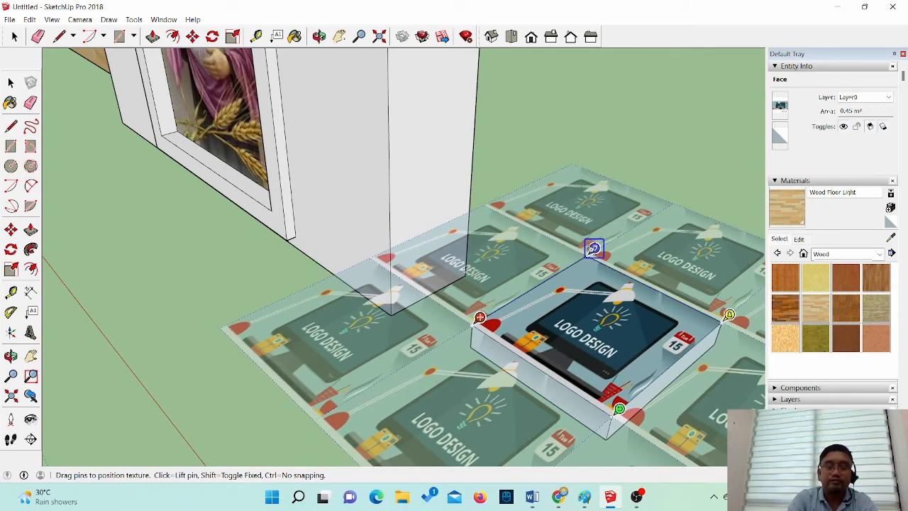
key("Return")
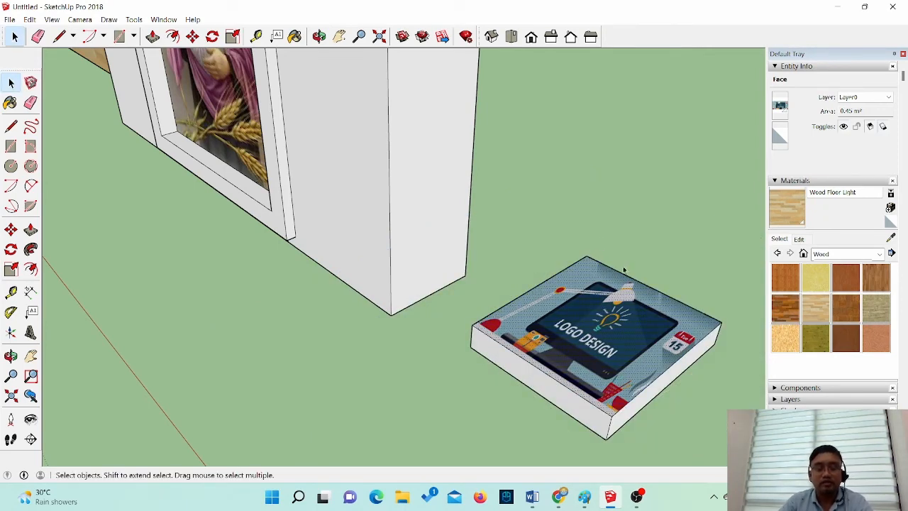
Examine the textured block up close from several angles, followed by all three objects together
middle_click_drag(628, 289, 588, 260)
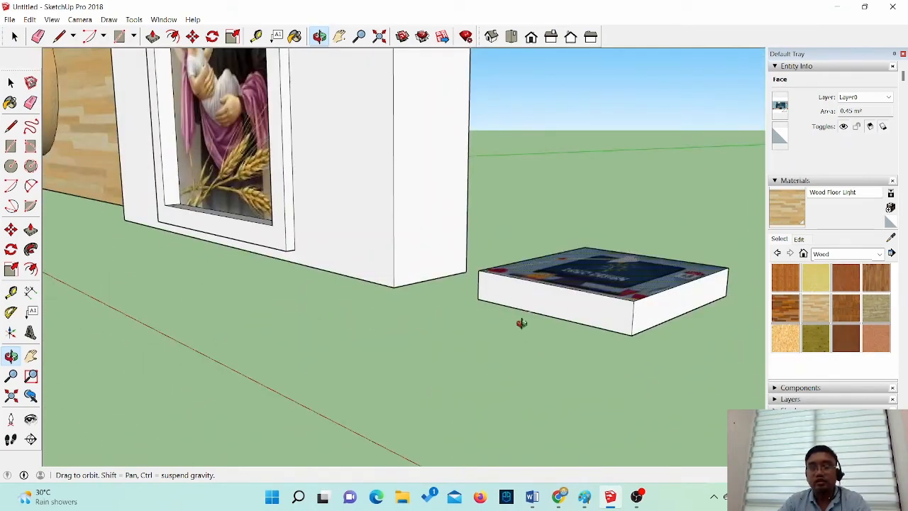
middle_click_drag(521, 323, 503, 339)
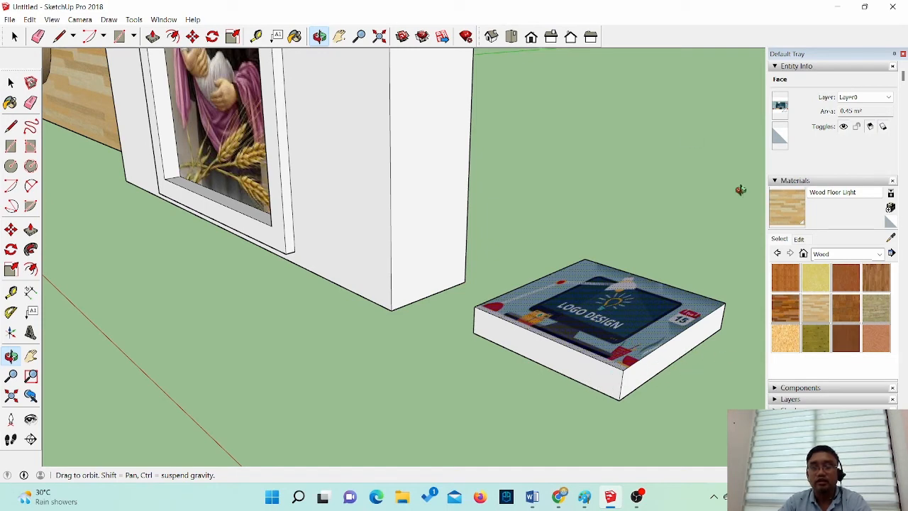
scroll(484, 244, "down", 5)
scroll(234, 145, "down", 2)
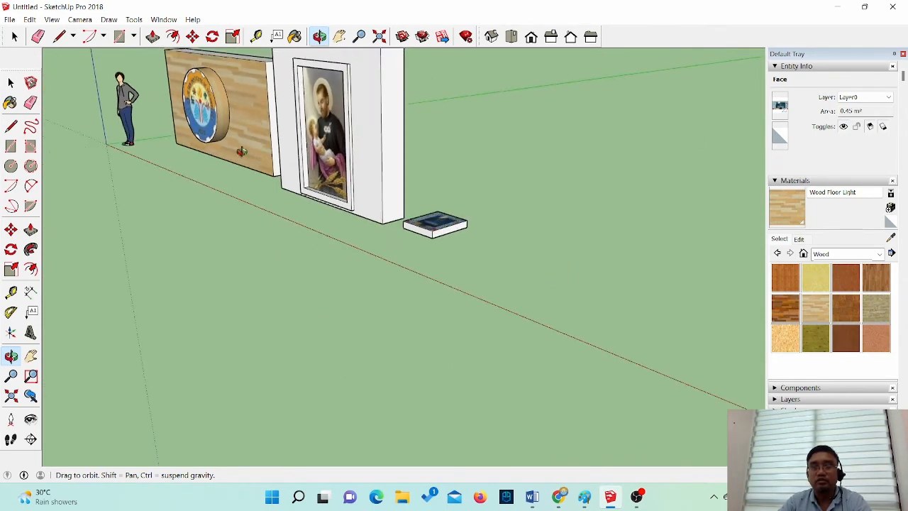
scroll(303, 263, "down", 1)
left_click_drag(160, 185, 215, 237)
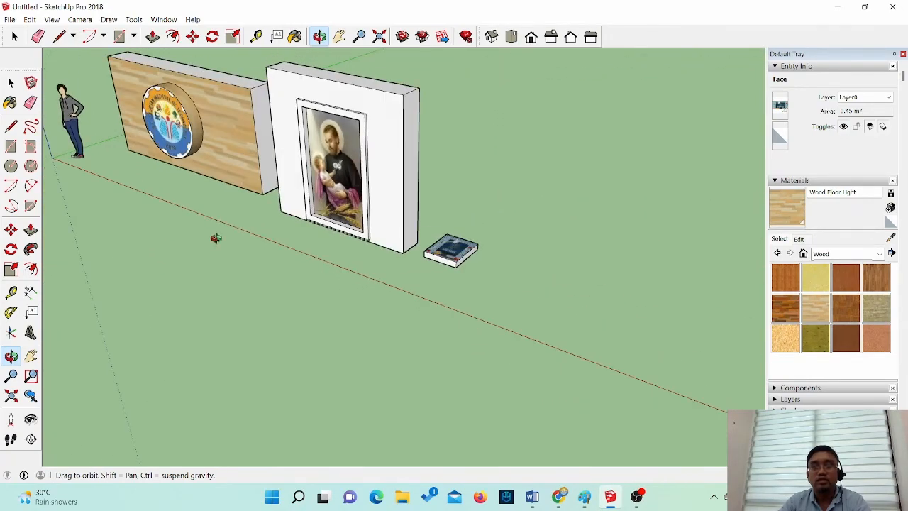
scroll(131, 212, "up", 3)
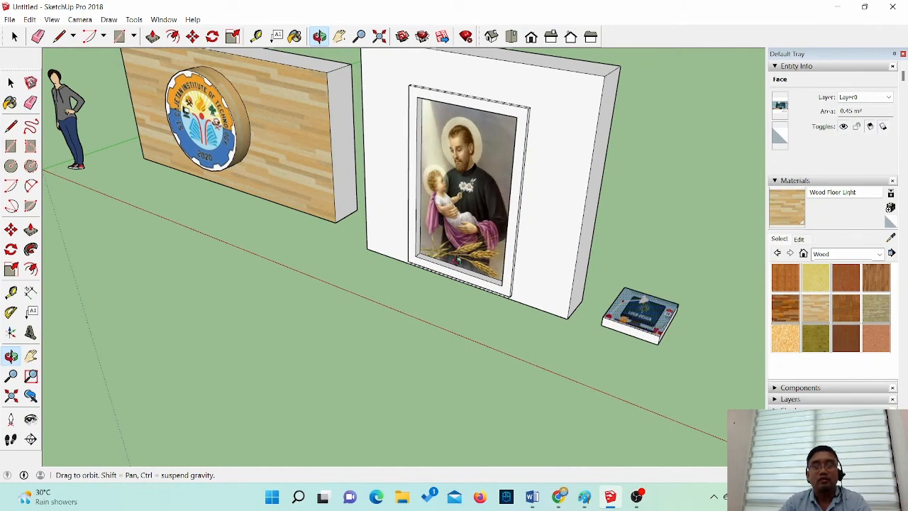